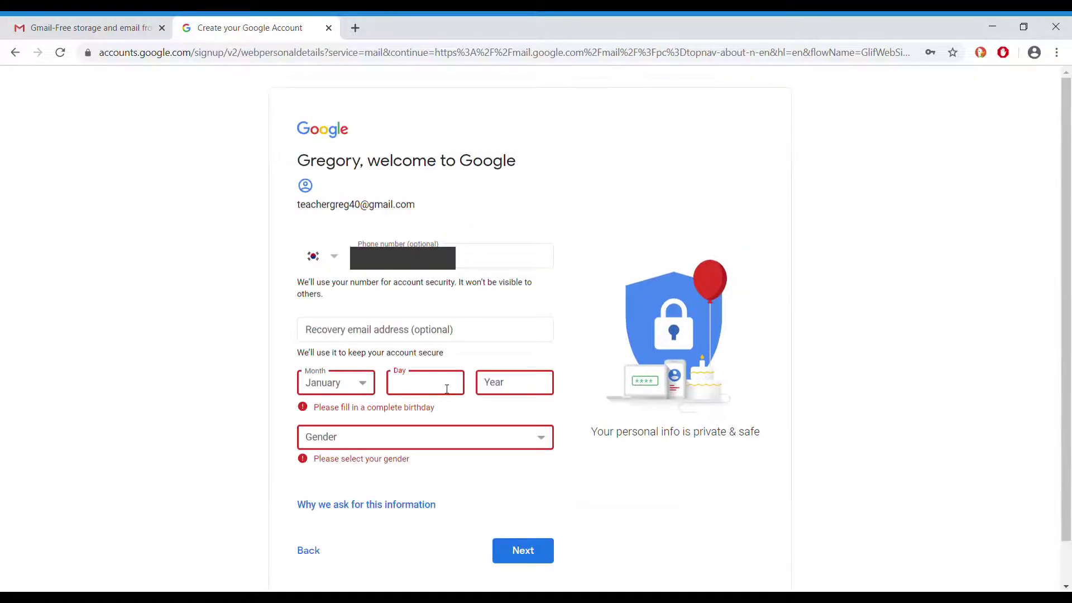
# Enter a 1 January 1999 birthday and Male gender, then continue
pyautogui.write('1')
pyautogui.click(511, 394)
pyautogui.write('1999')
pyautogui.press('Tab')
pyautogui.press('m')
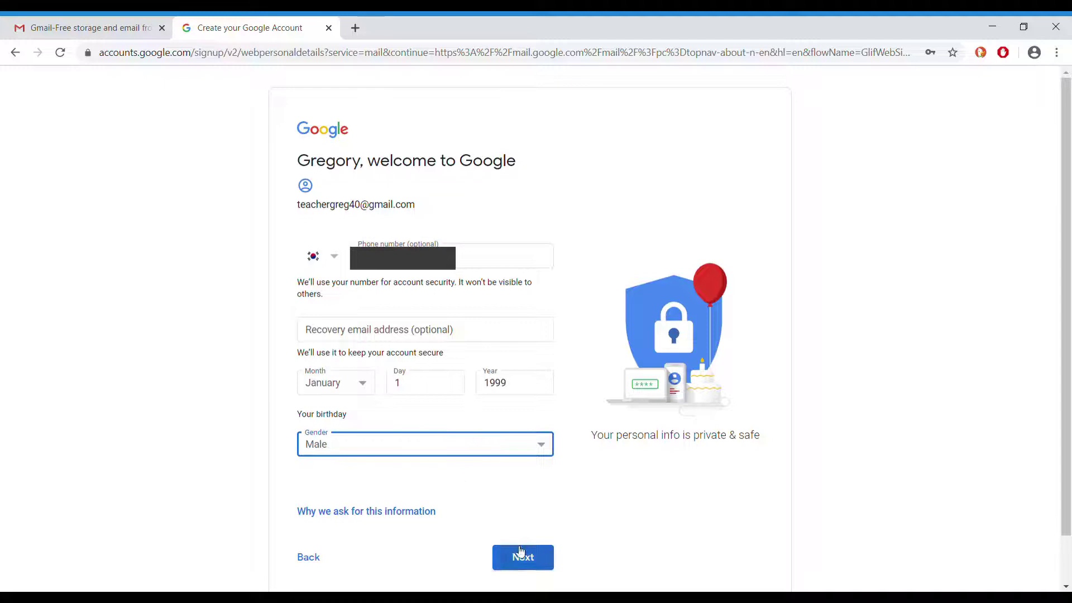
pyautogui.click(542, 558)
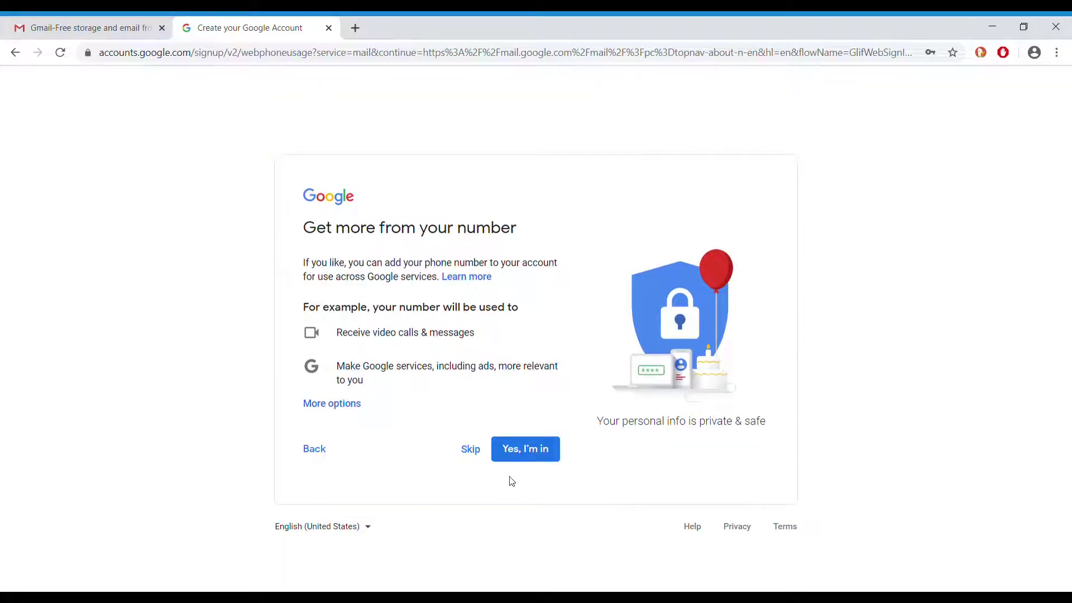
# Skip the phone number, accept both sets of terms, and create the account
pyautogui.click(473, 451)
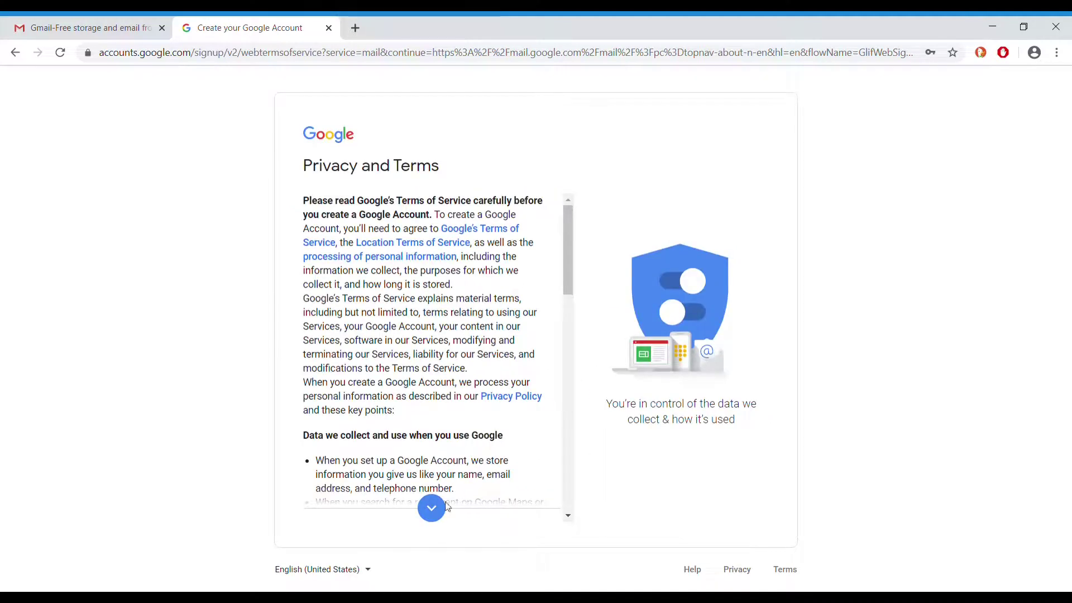
pyautogui.click(432, 508)
pyautogui.moveTo(570, 334); pyautogui.dragTo(558, 487)
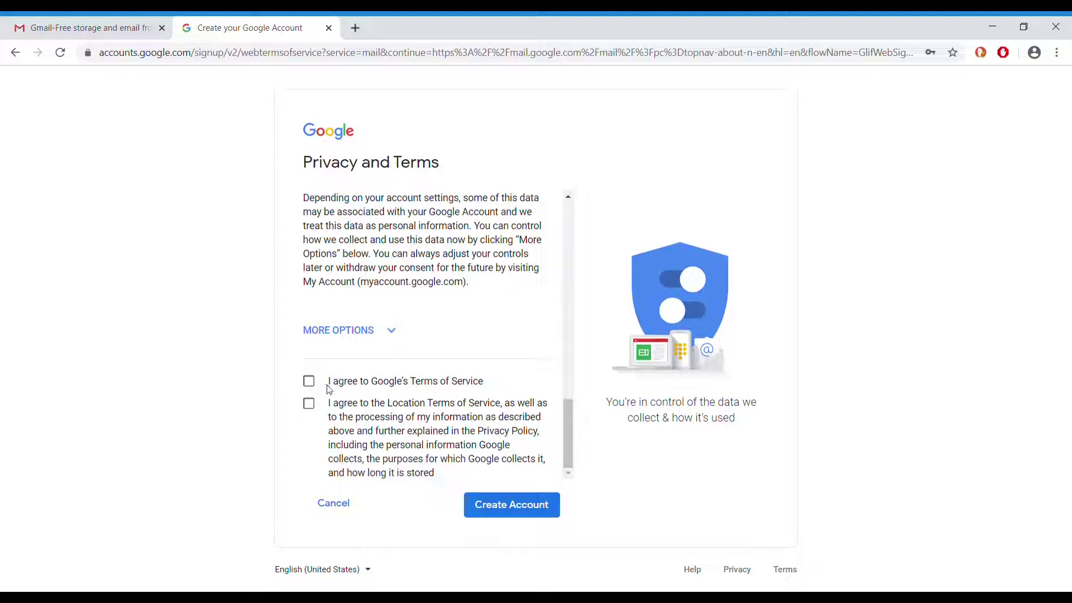
pyautogui.click(309, 382)
pyautogui.click(309, 404)
pyautogui.click(509, 505)
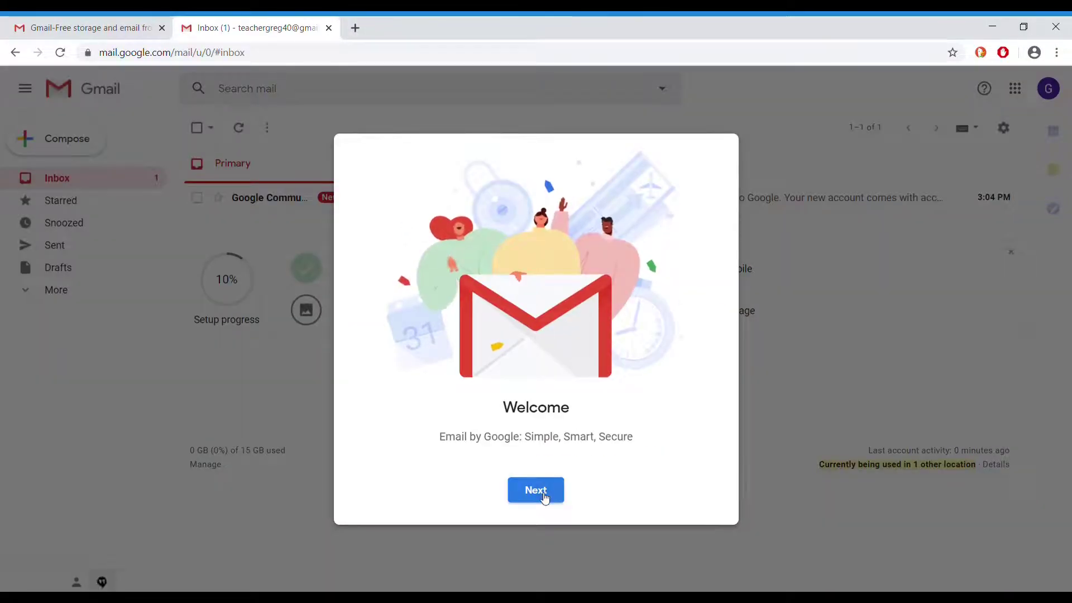
# Finish the Gmail welcome tour, keeping the default inbox view
pyautogui.click(545, 495)
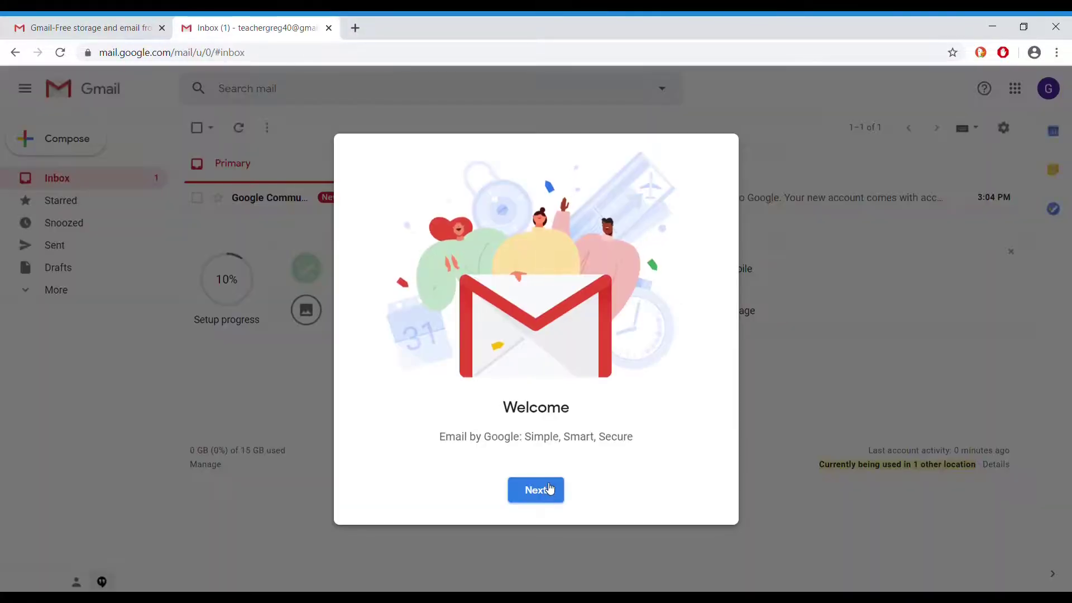
pyautogui.click(549, 490)
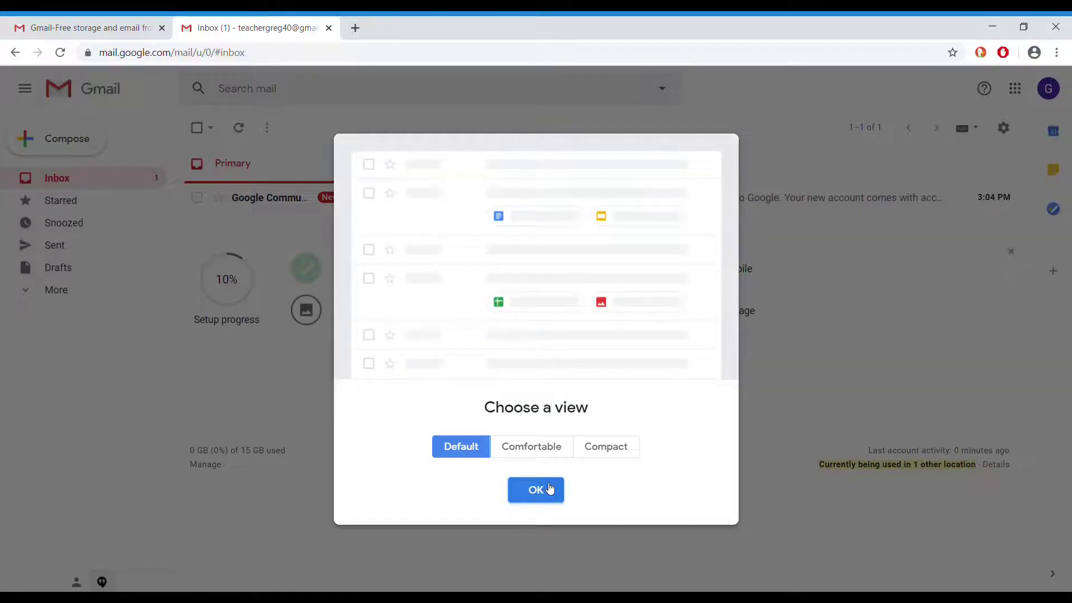
pyautogui.click(549, 490)
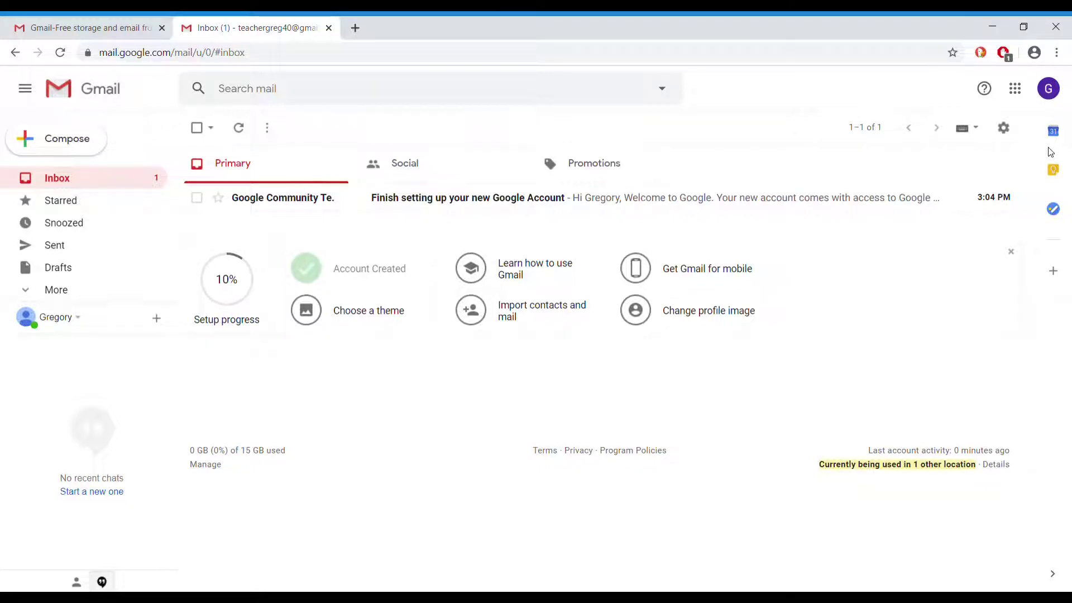
# Open the 'More from Google' products page from the Google apps grid
pyautogui.click(1017, 86)
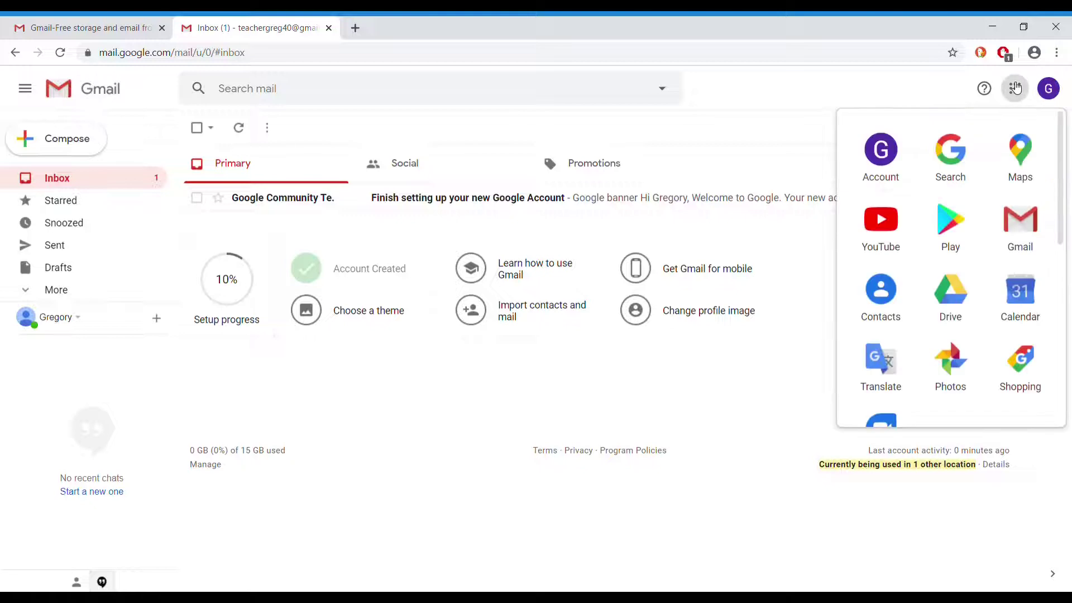
pyautogui.scroll(-5, 1007, 258)
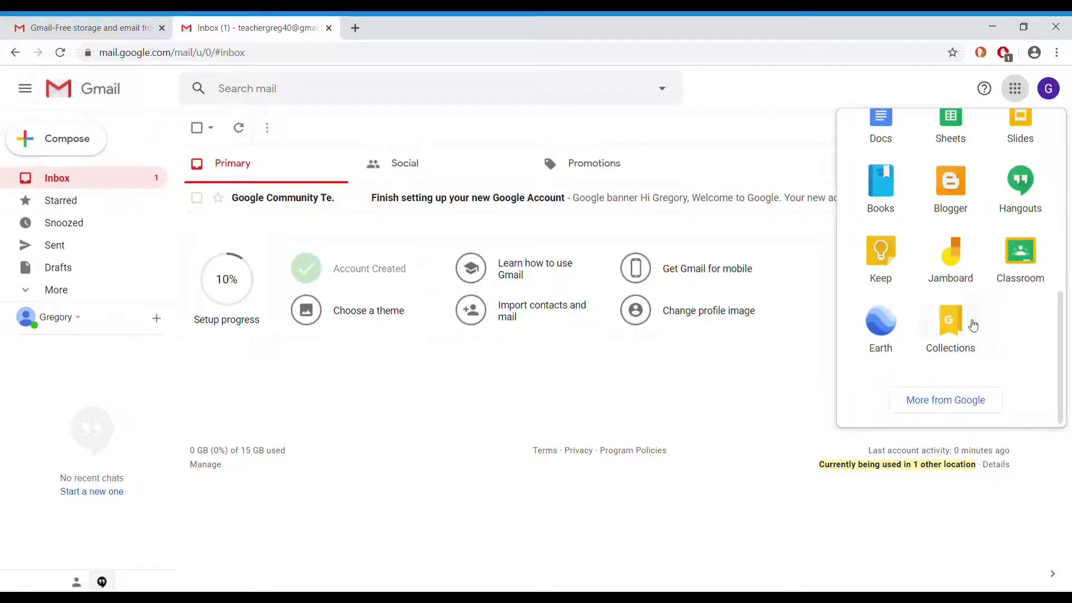
pyautogui.click(954, 400)
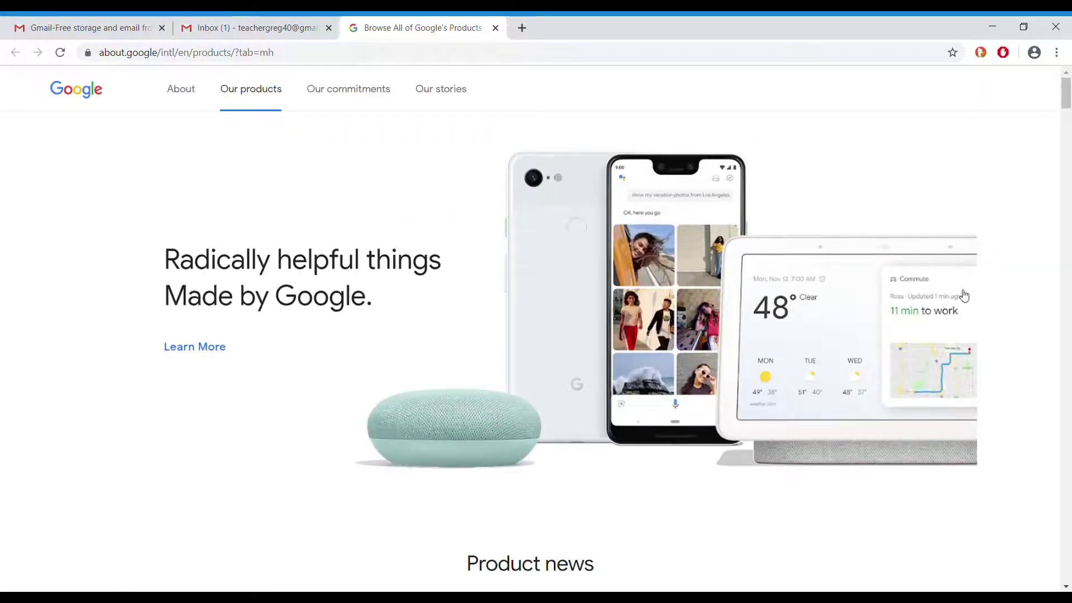
# Open Google Sites from the All products grid
pyautogui.scroll(-20, 965, 296)
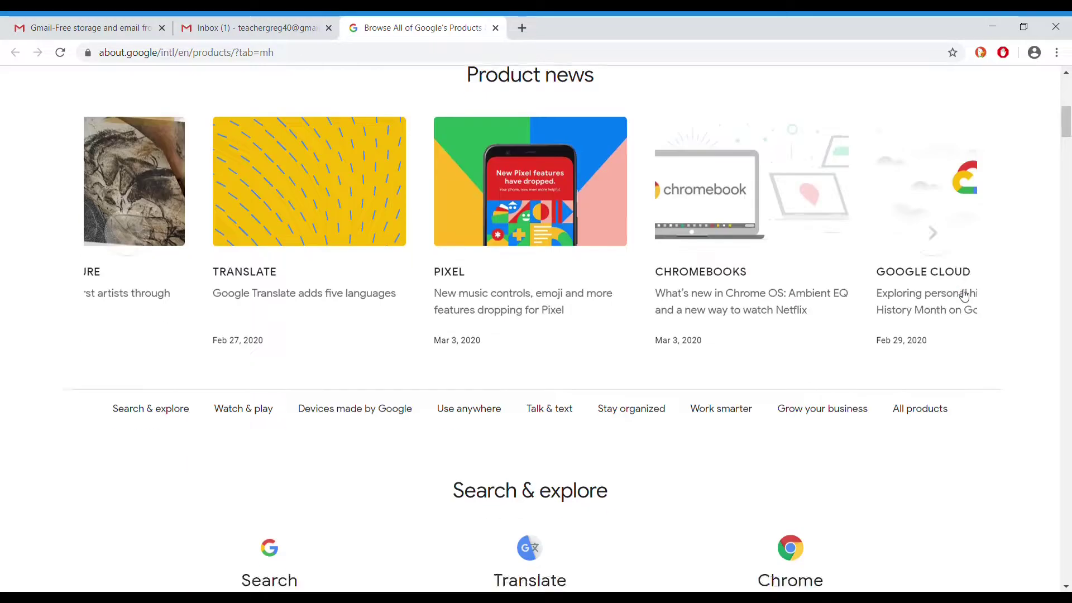
pyautogui.scroll(-20, 962, 294)
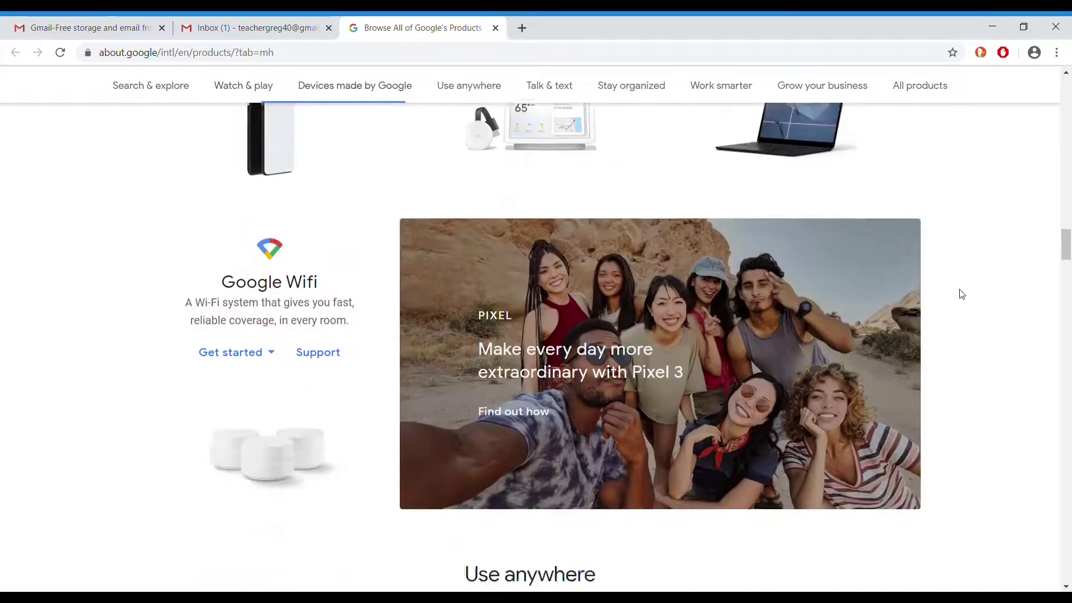
pyautogui.scroll(-20, 961, 294)
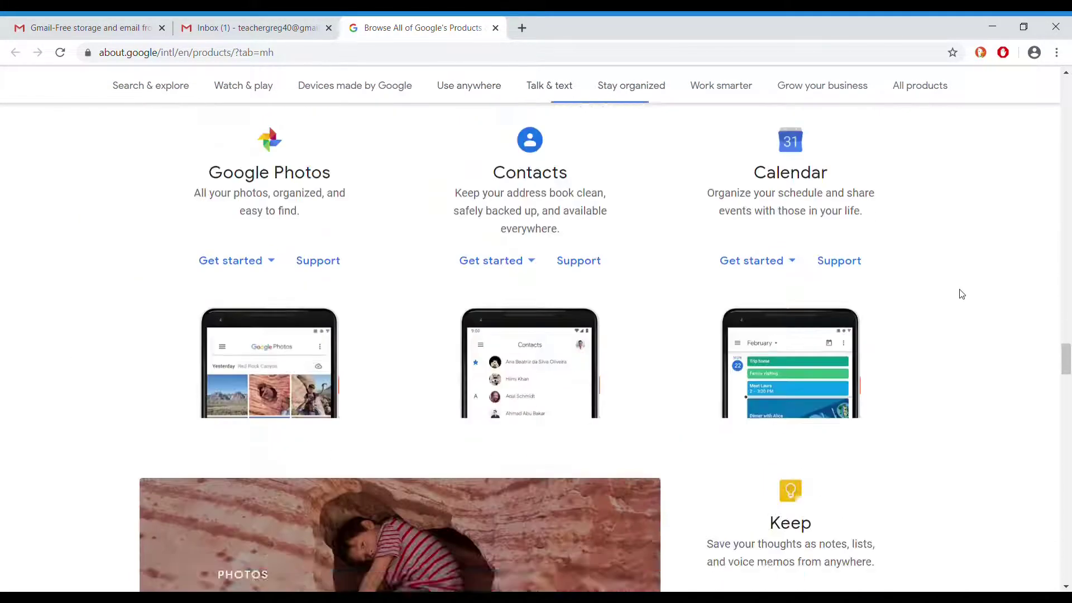
pyautogui.scroll(-20, 961, 294)
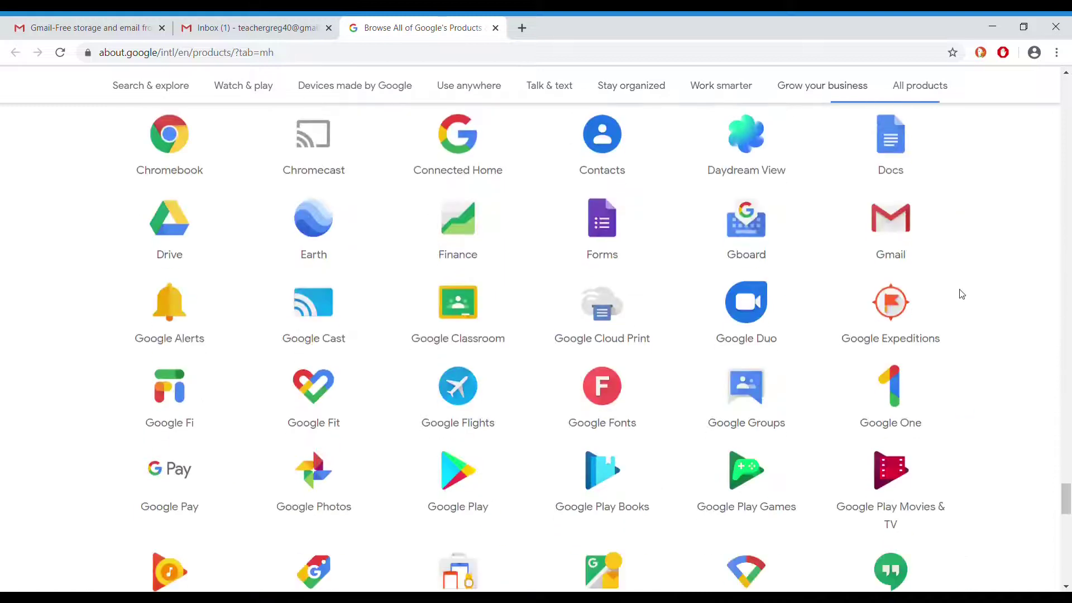
pyautogui.scroll(-3, 962, 295)
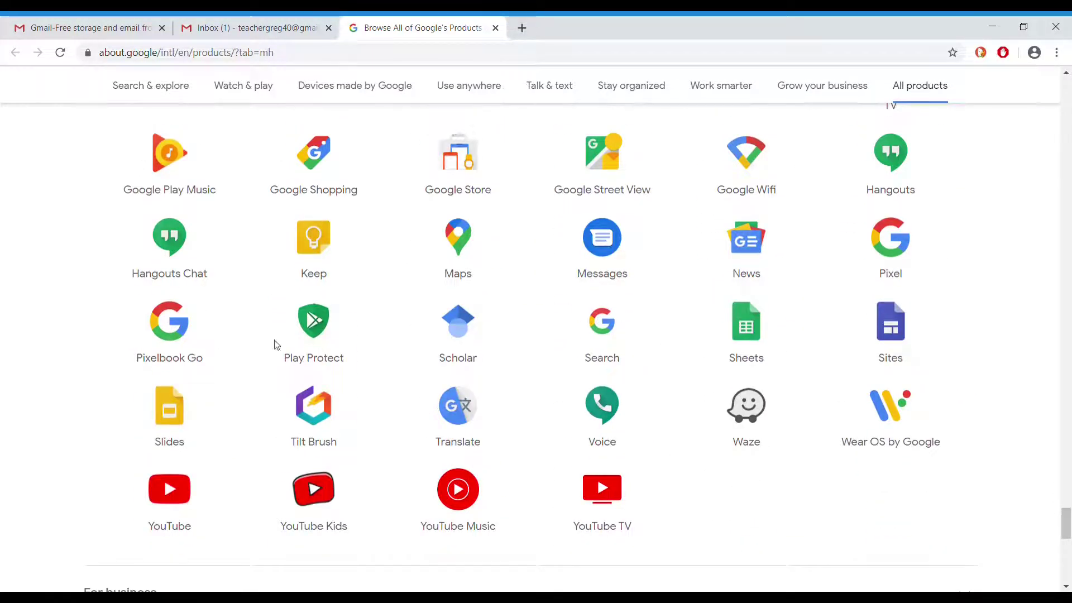
pyautogui.click(890, 326)
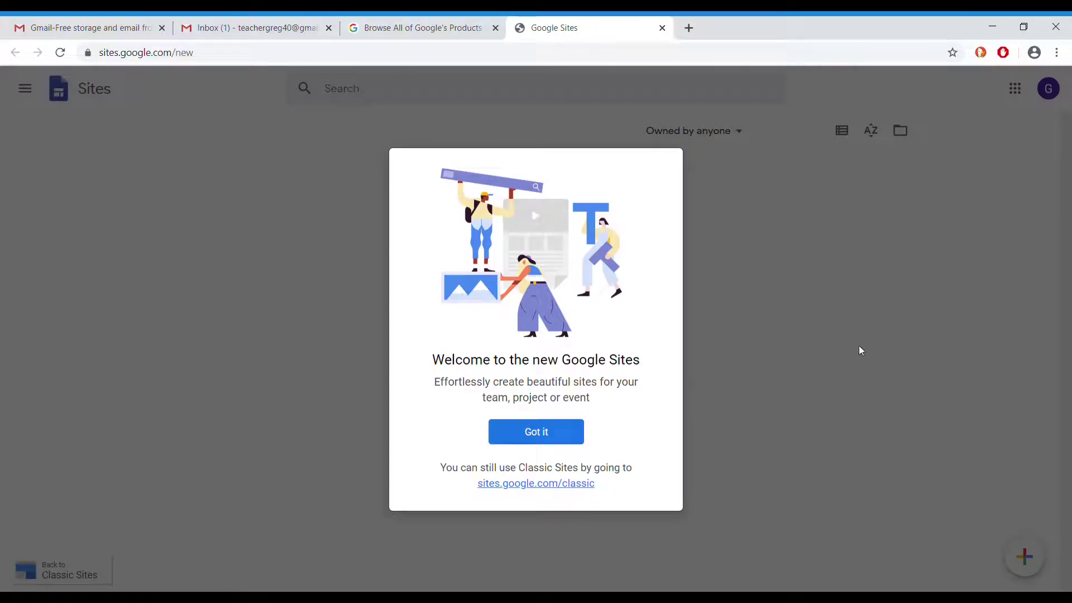
# Dismiss the Sites welcome message and create a new blank site
pyautogui.click(547, 434)
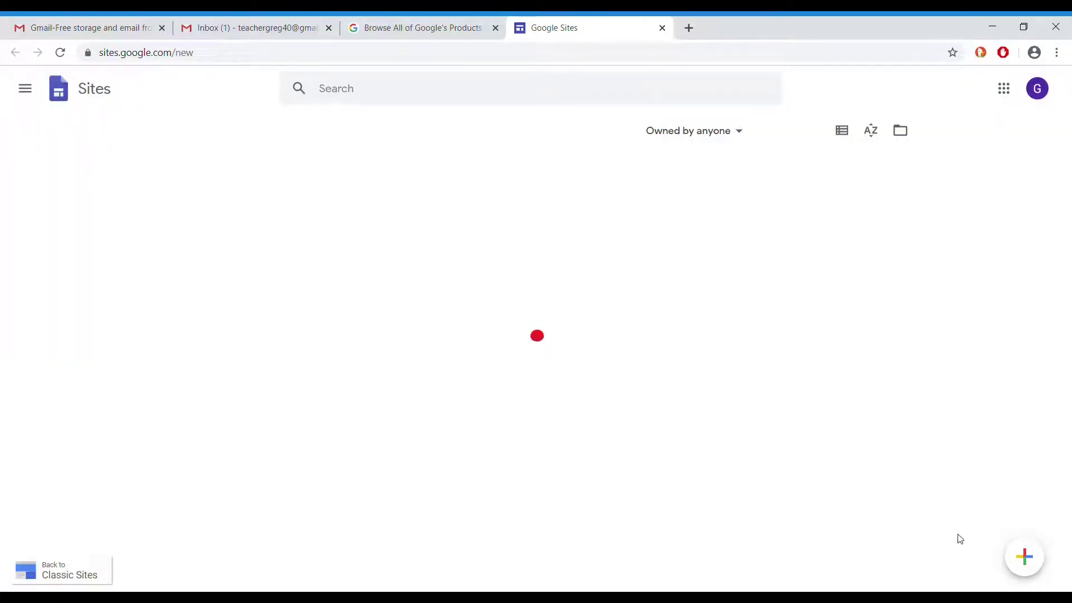
pyautogui.click(1026, 557)
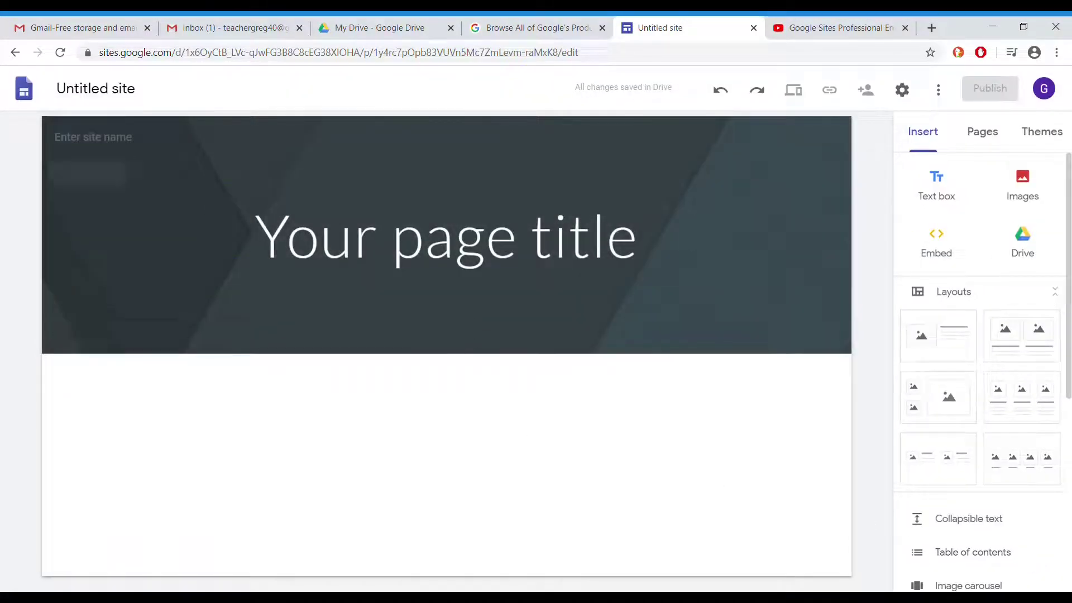
# Name the site 'Gyeongsan Octopus' and retitle the page header 'Gyeogsan Octopus'
pyautogui.click(143, 140)
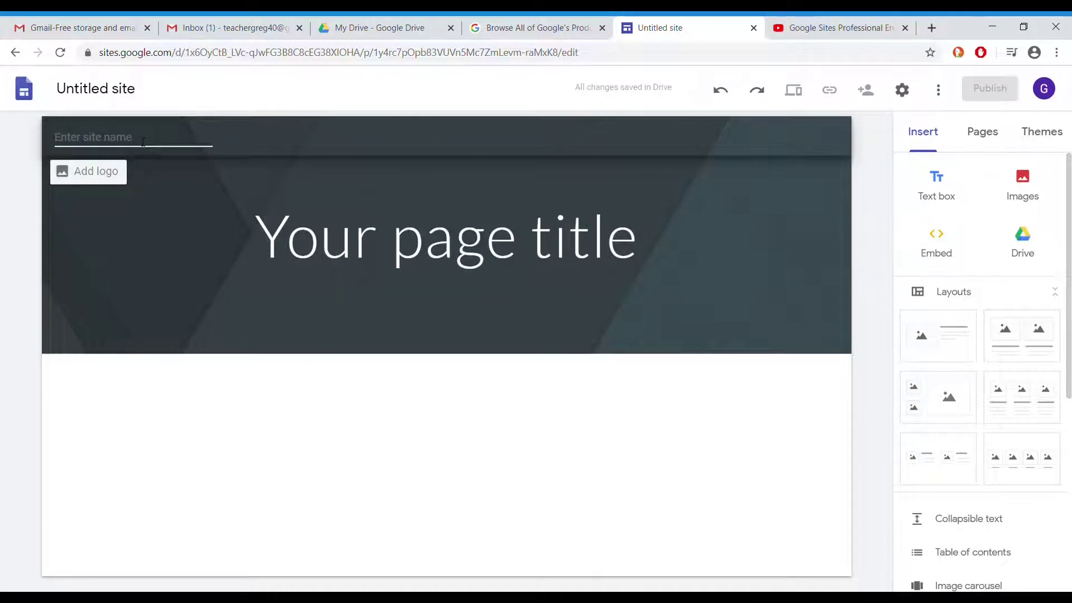
pyautogui.write('Gyeongsan')
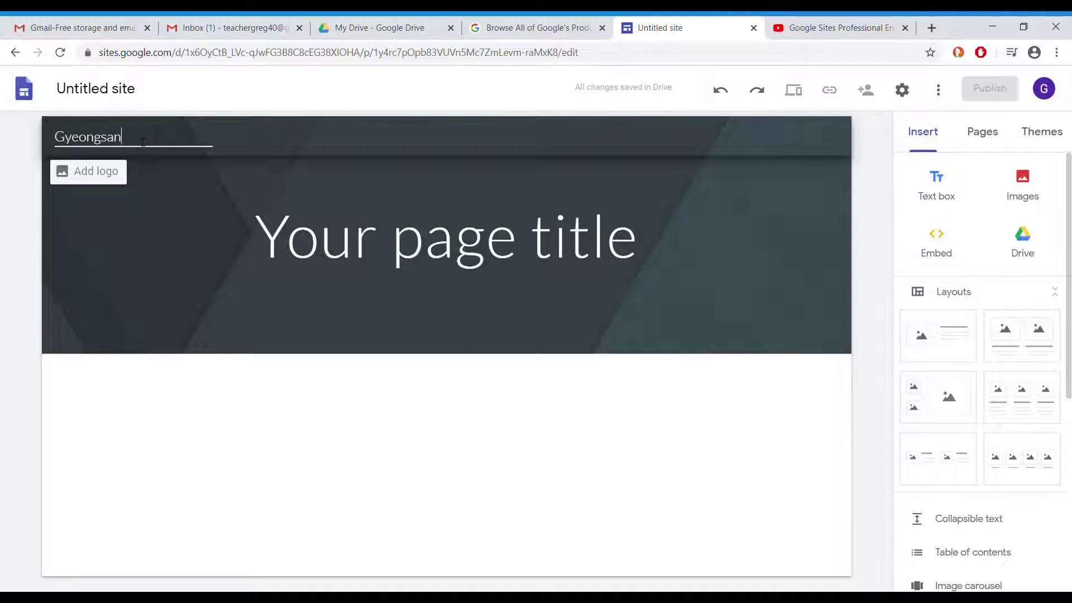
pyautogui.write(' Octopus')
pyautogui.click(382, 215)
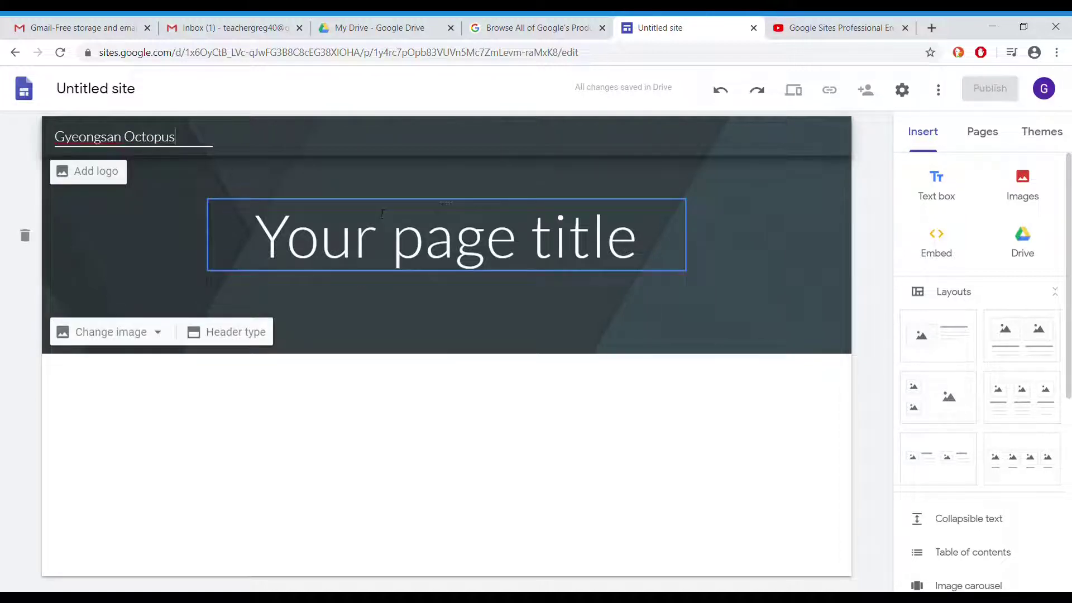
pyautogui.write('Gyeon')
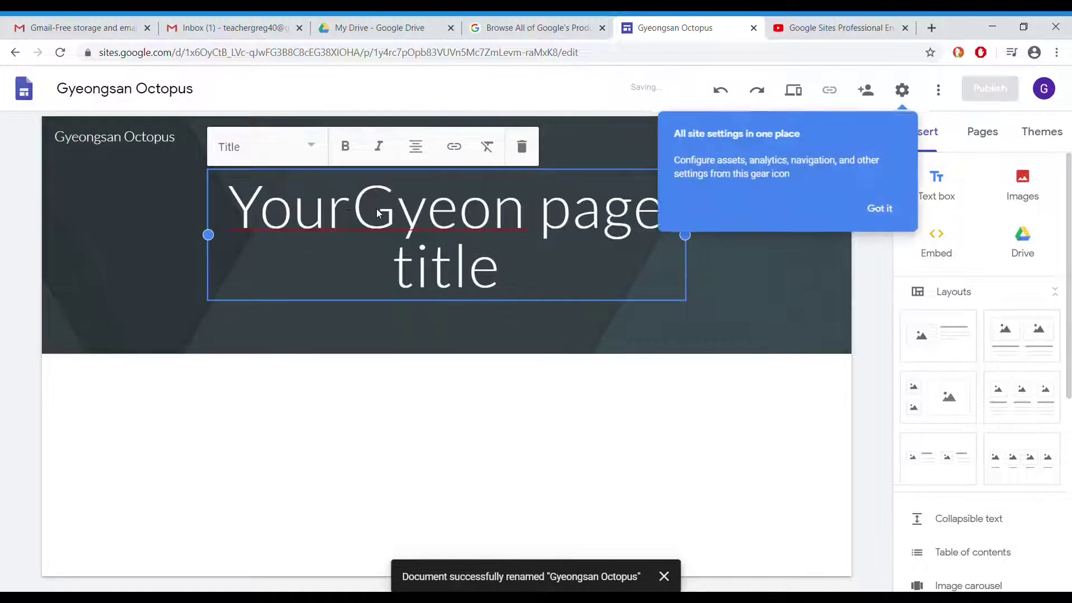
pyautogui.press('BackSpace')
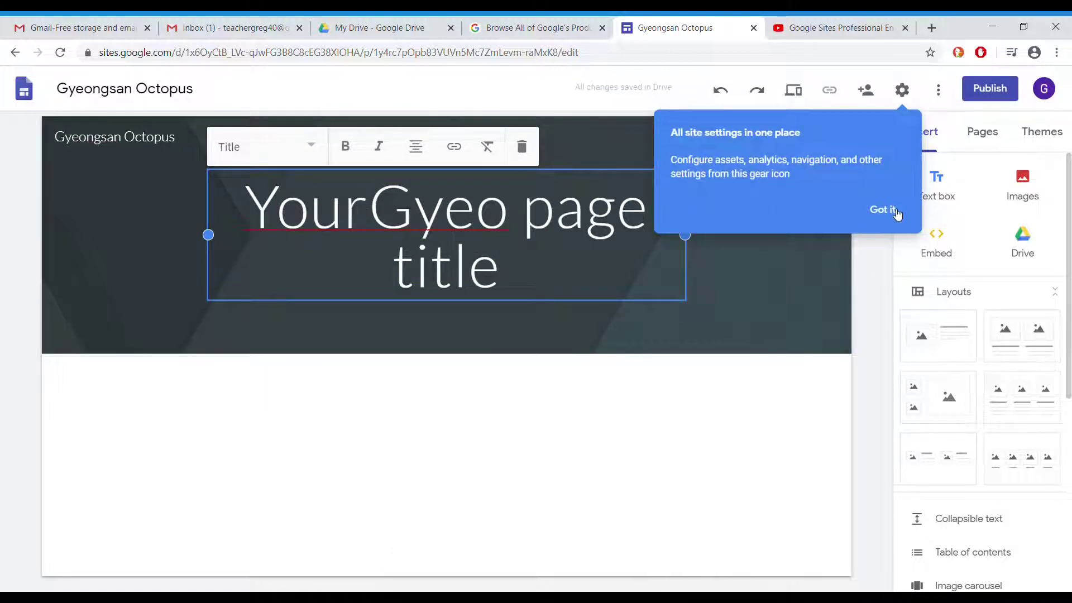
pyautogui.click(880, 210)
pyautogui.hotkey('ctrl', 'a')
pyautogui.write('G')
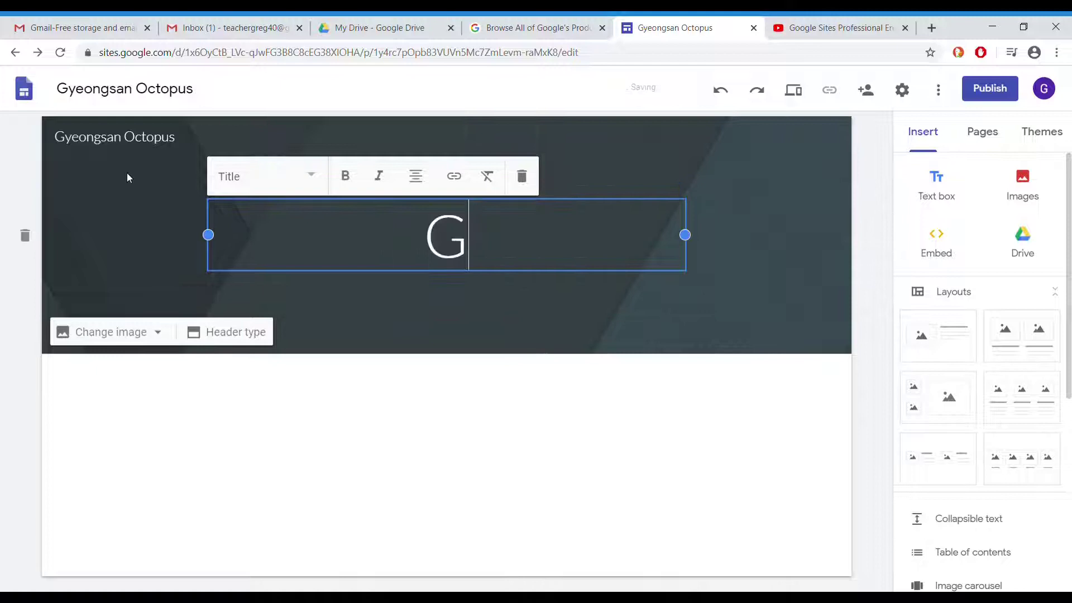
pyautogui.write('yeogsan Oc')
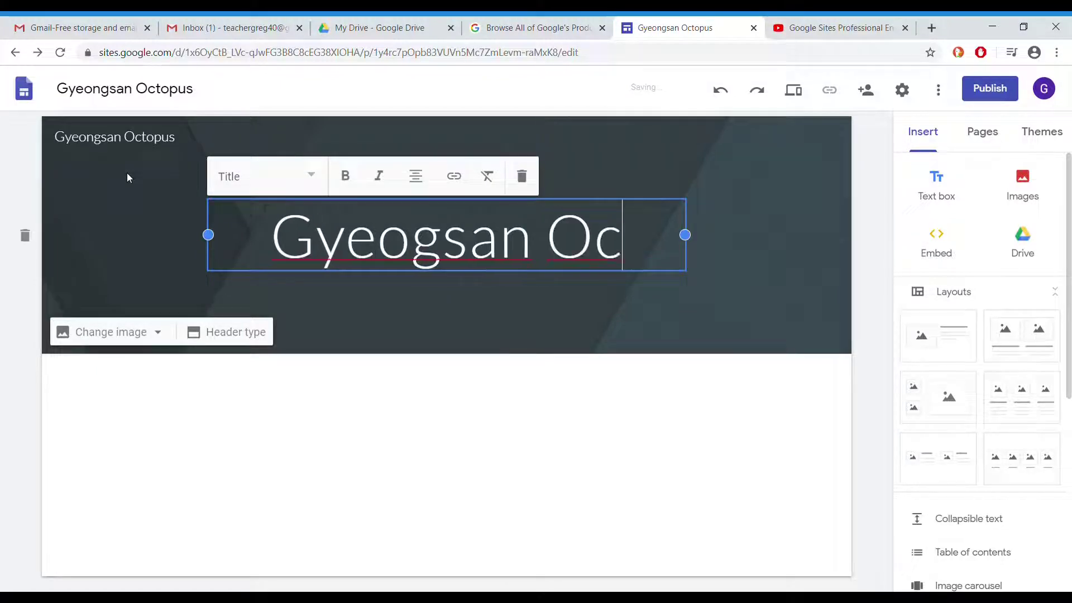
pyautogui.write('topus')
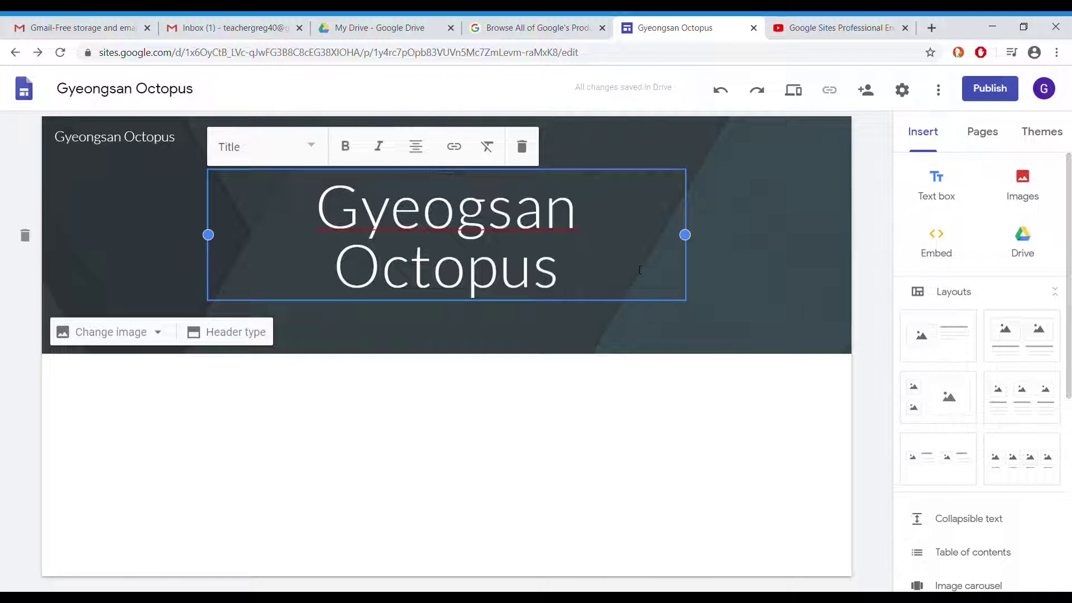
pyautogui.click(679, 426)
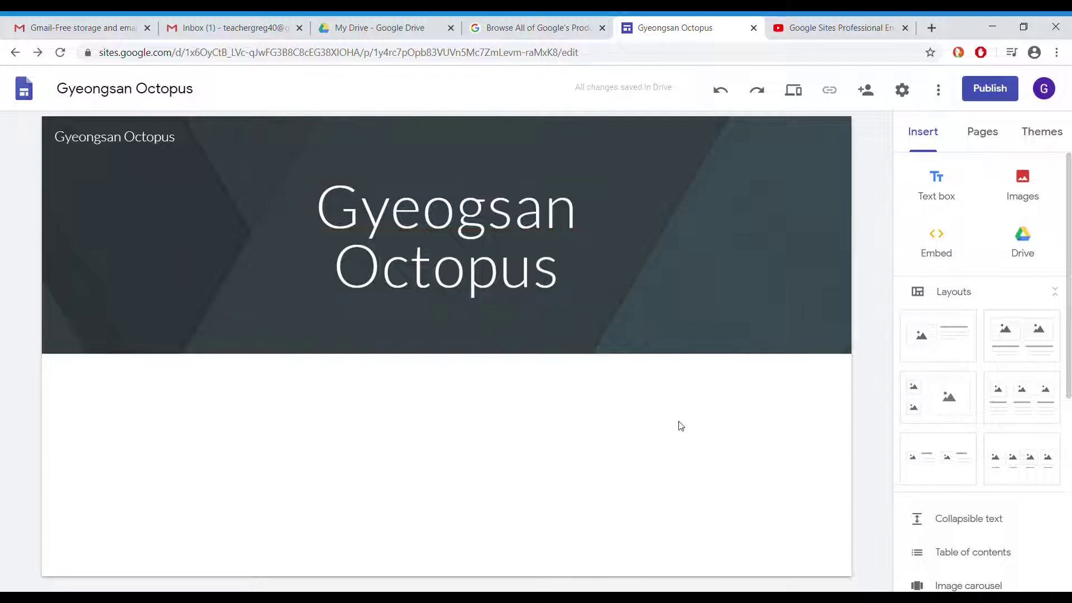
# Add two people's email addresses in the site's sharing dialog
pyautogui.click(871, 96)
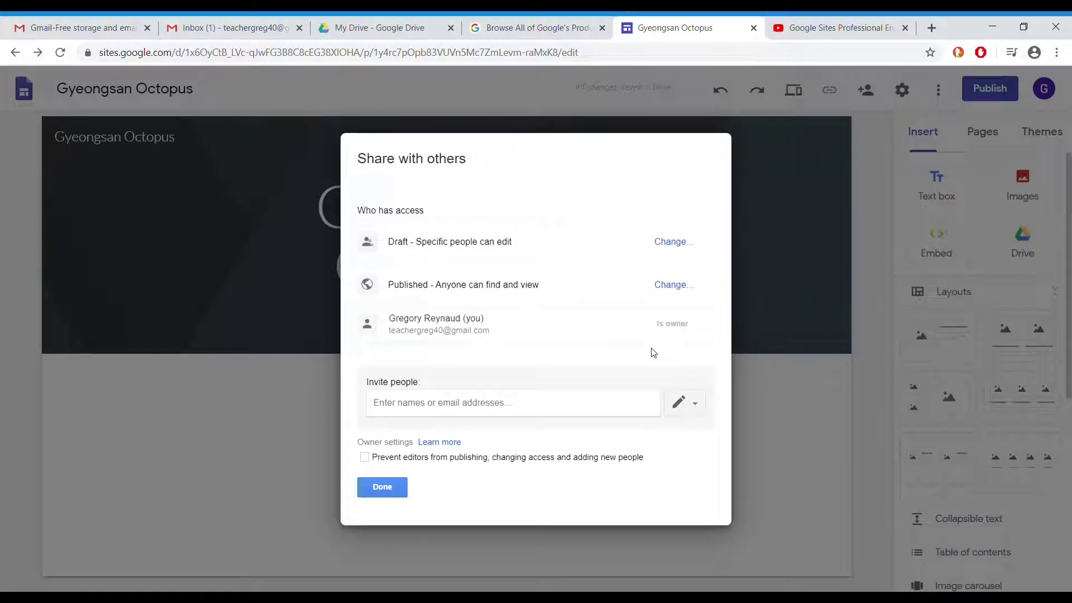
pyautogui.click(479, 402)
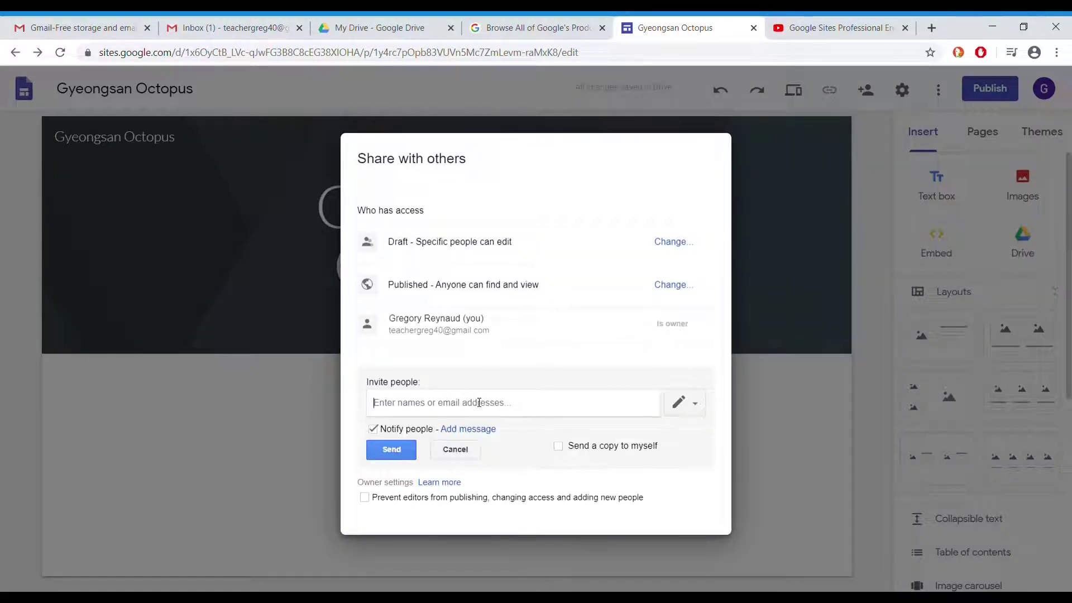
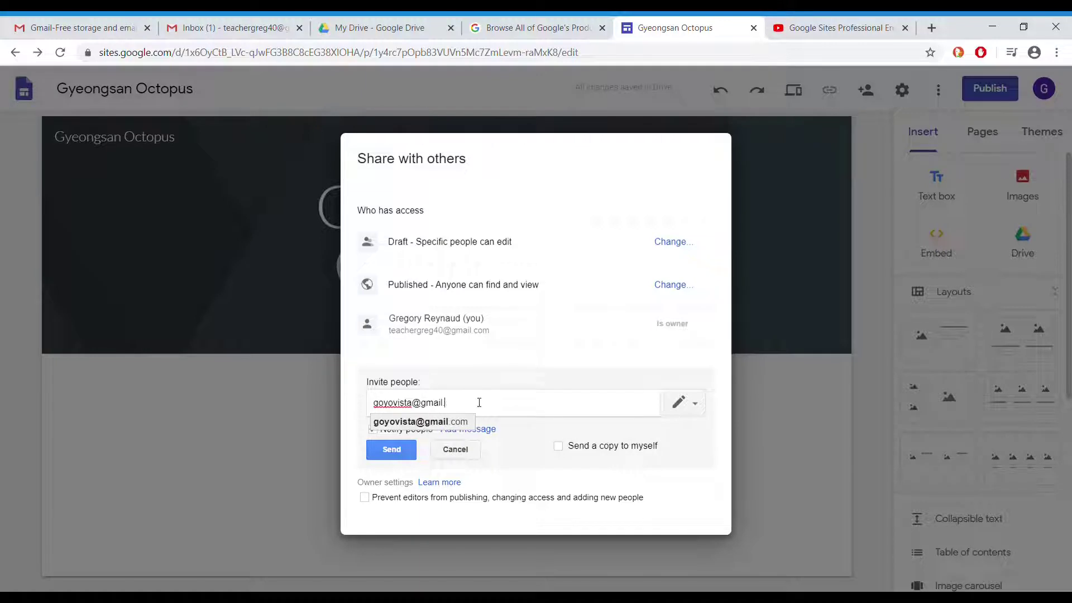
pyautogui.press('Return')
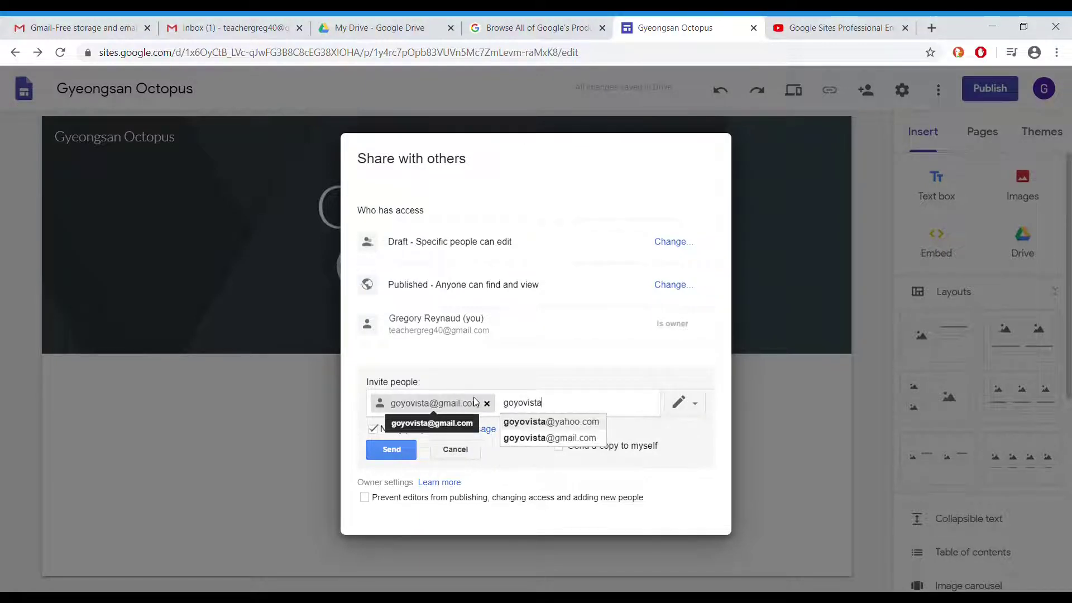
pyautogui.click(580, 424)
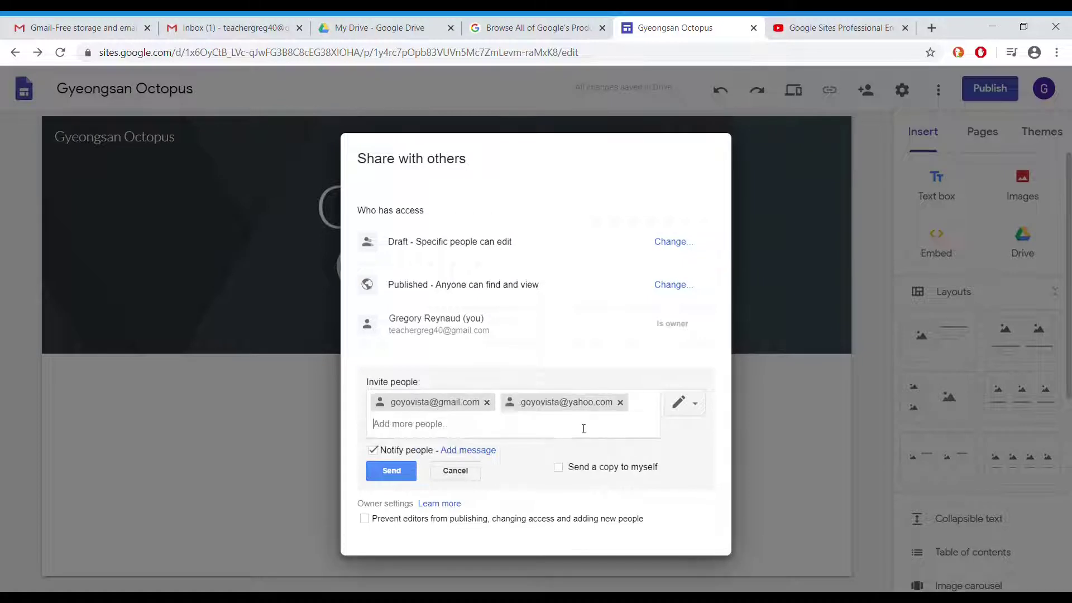
# Share with them as editors, with notifications off and no invitation emails
pyautogui.click(406, 453)
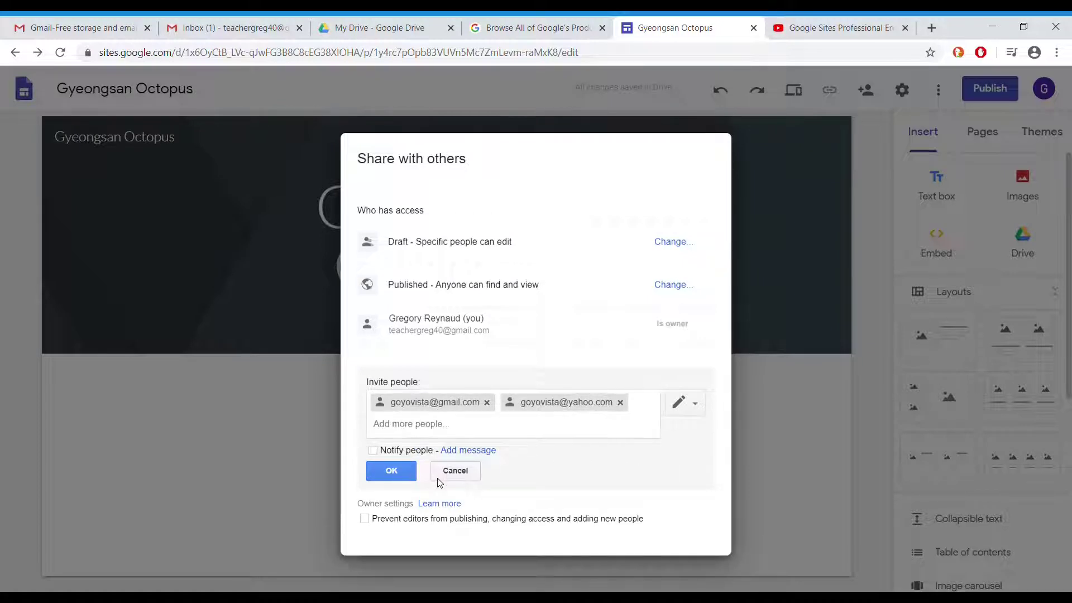
pyautogui.click(686, 410)
pyautogui.click(688, 413)
pyautogui.click(688, 414)
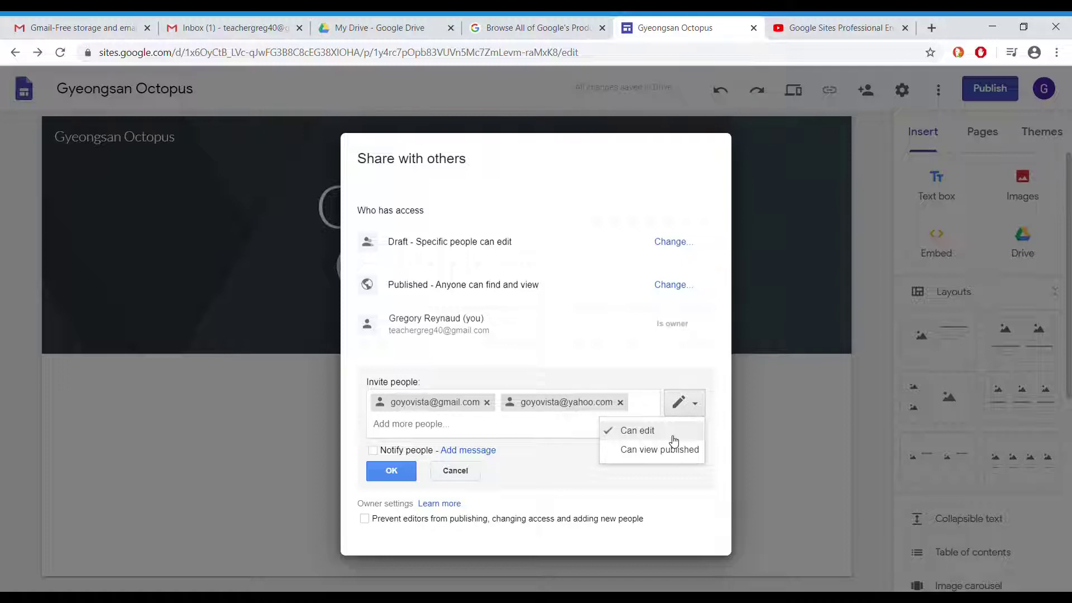
pyautogui.click(536, 470)
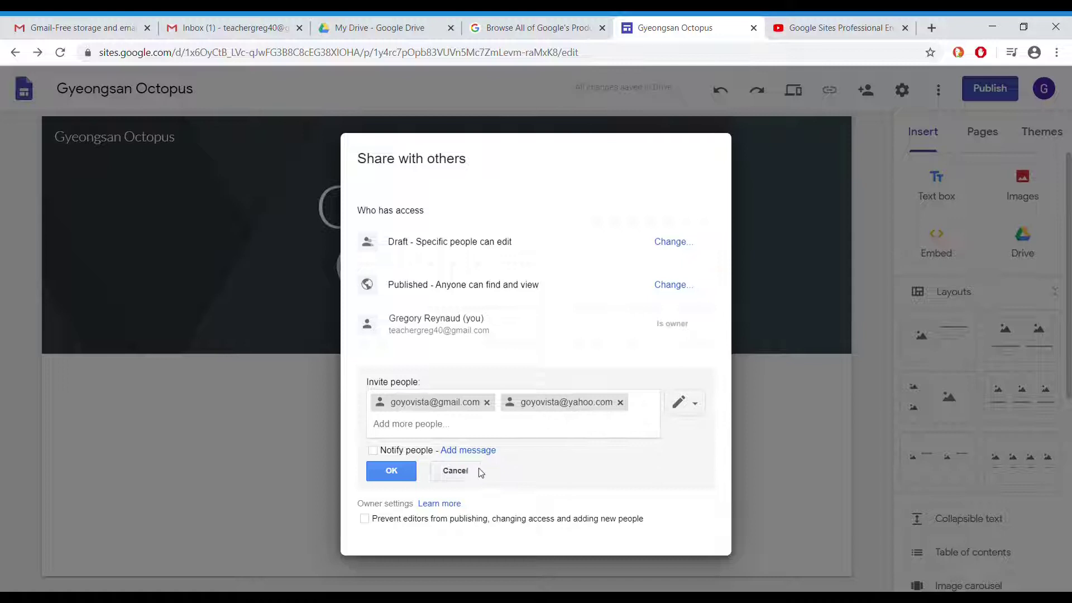
pyautogui.click(400, 471)
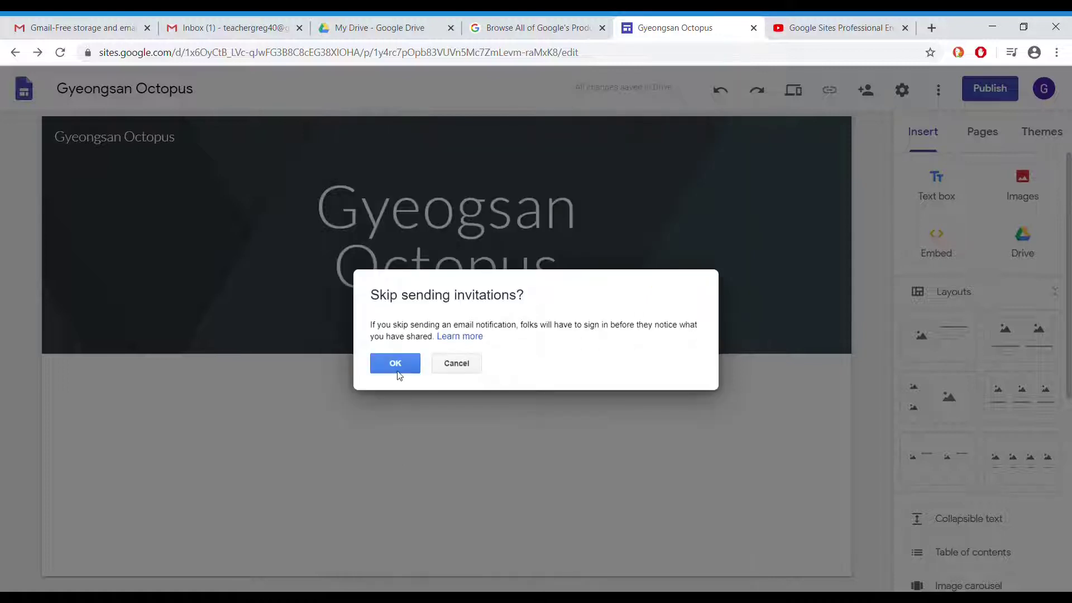
pyautogui.click(394, 365)
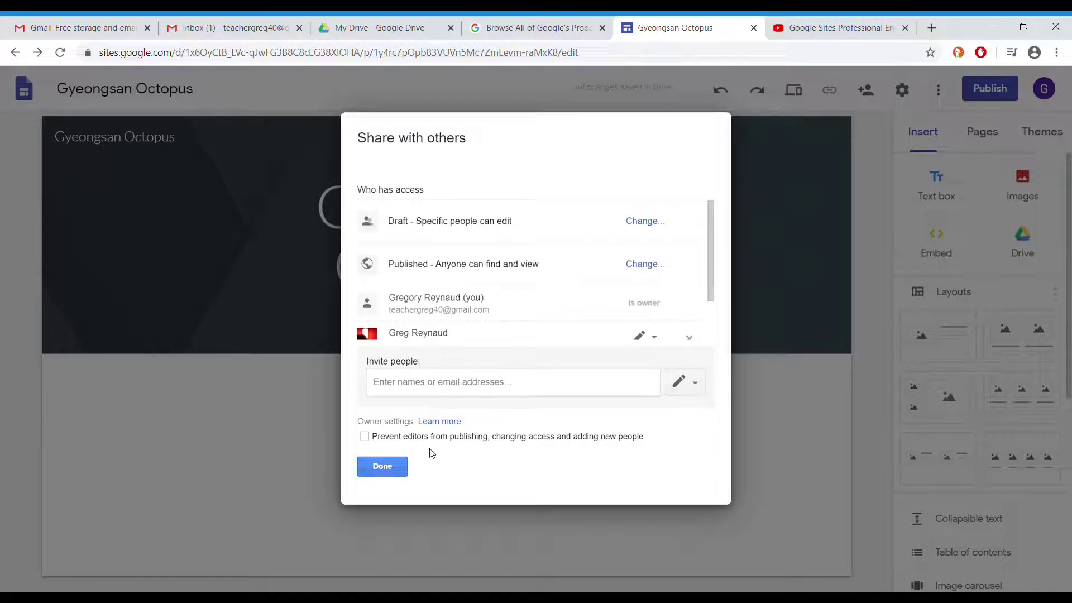
pyautogui.click(389, 467)
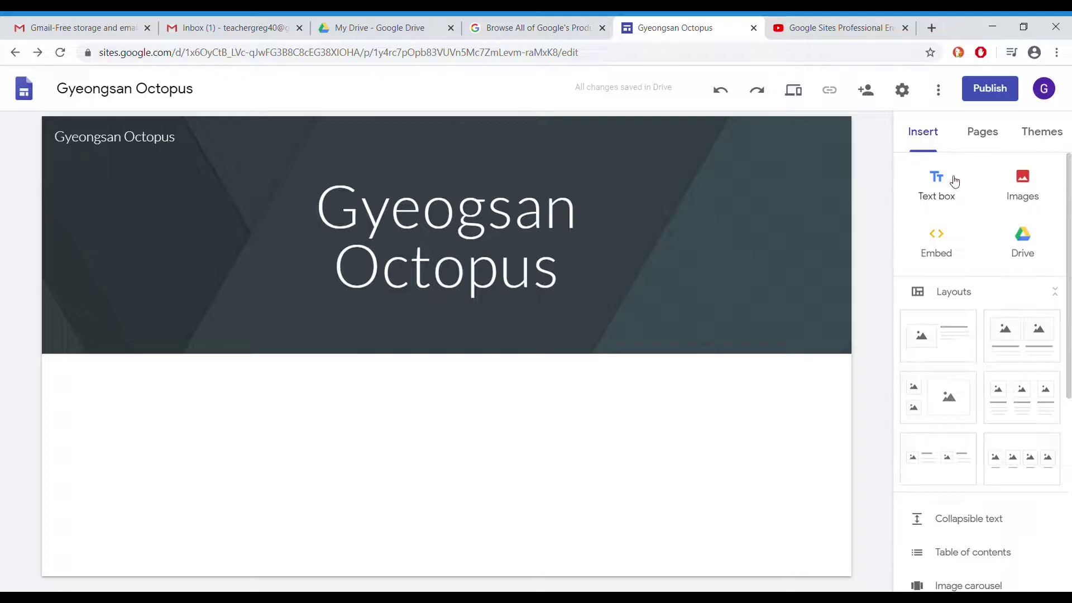
pyautogui.click(989, 135)
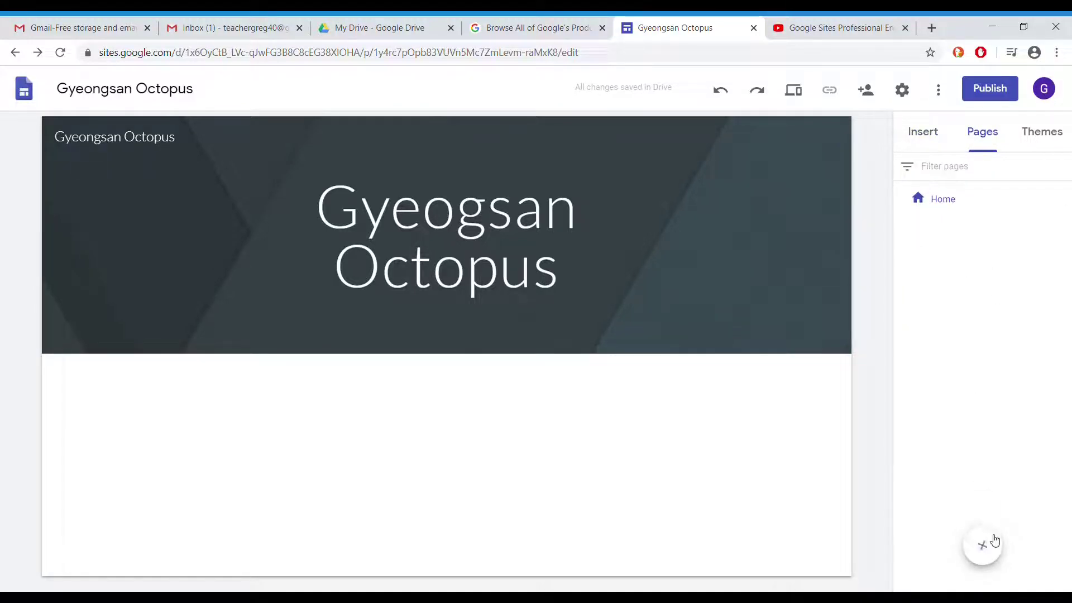
# Create three new pages: Personnel, Our Product/Service and Our Company
pyautogui.moveTo(993, 551)
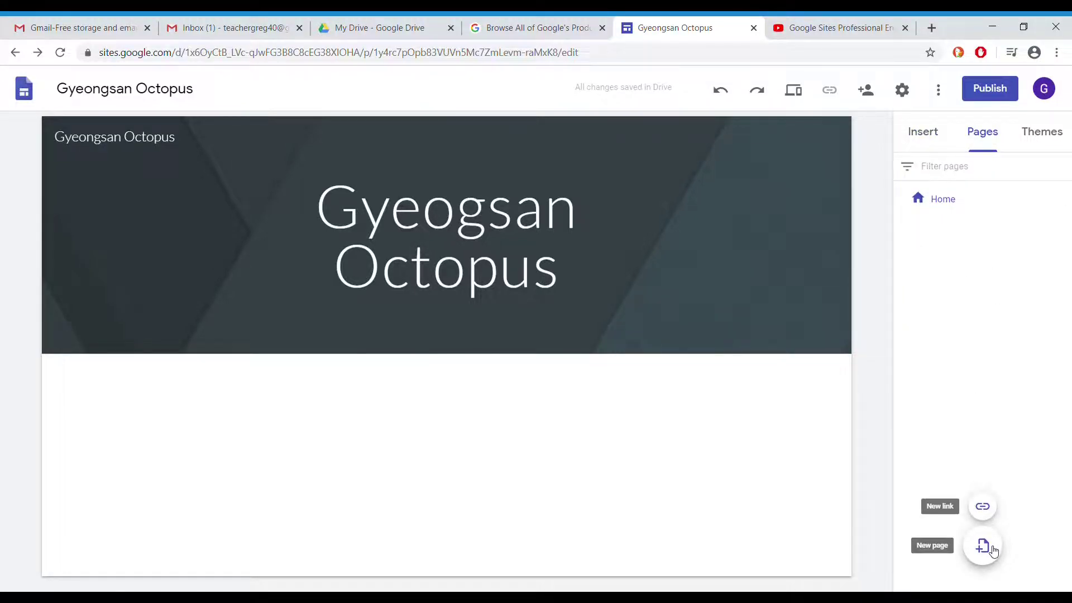
pyautogui.click(994, 551)
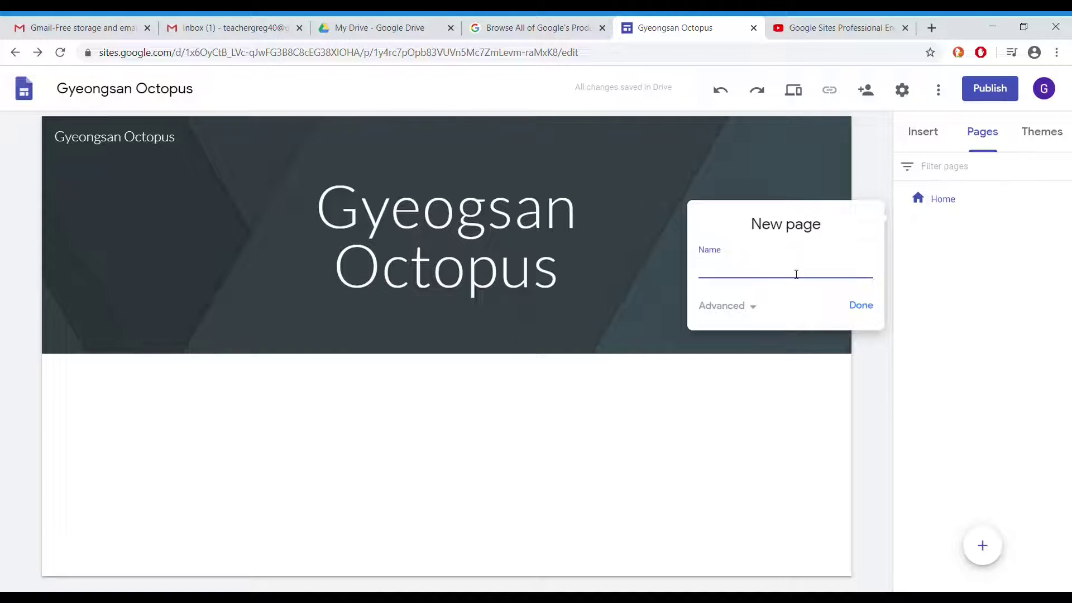
pyautogui.write('Personnel')
pyautogui.press('Return')
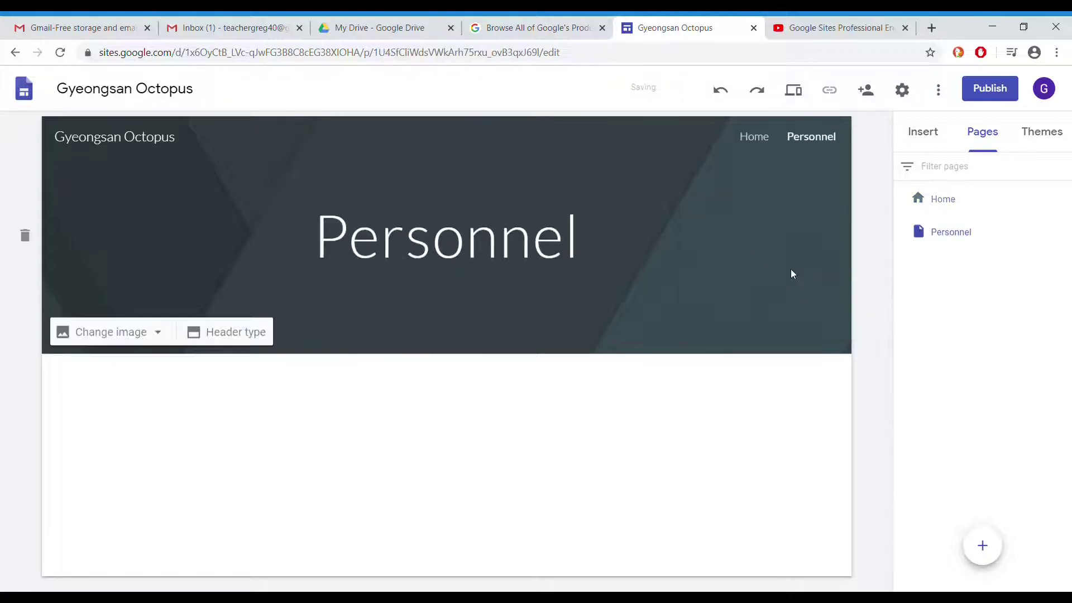
pyautogui.click(984, 547)
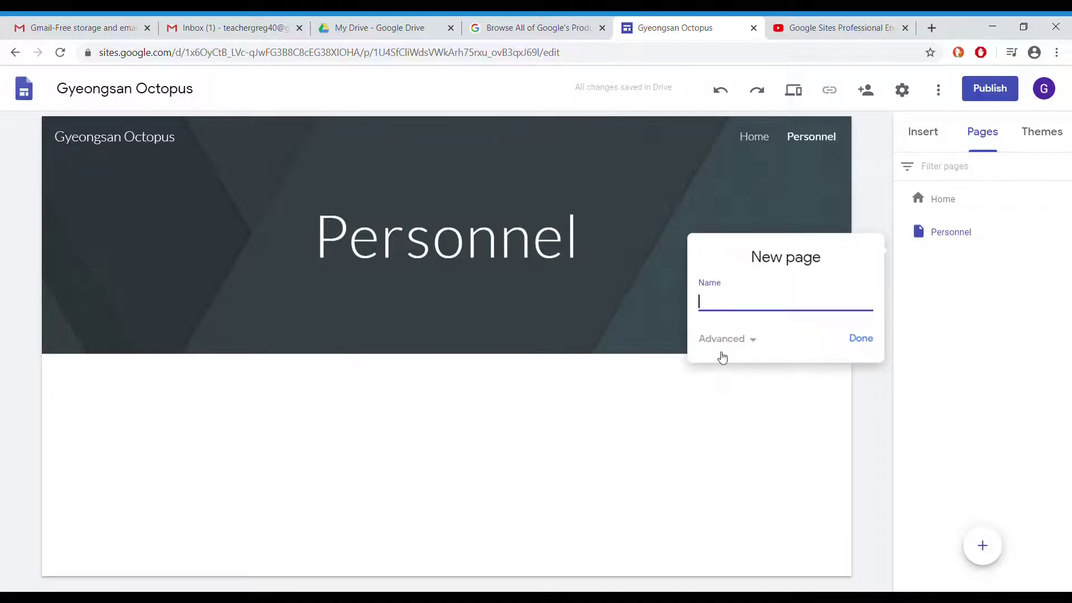
pyautogui.write('our Producc')
pyautogui.write('/Service')
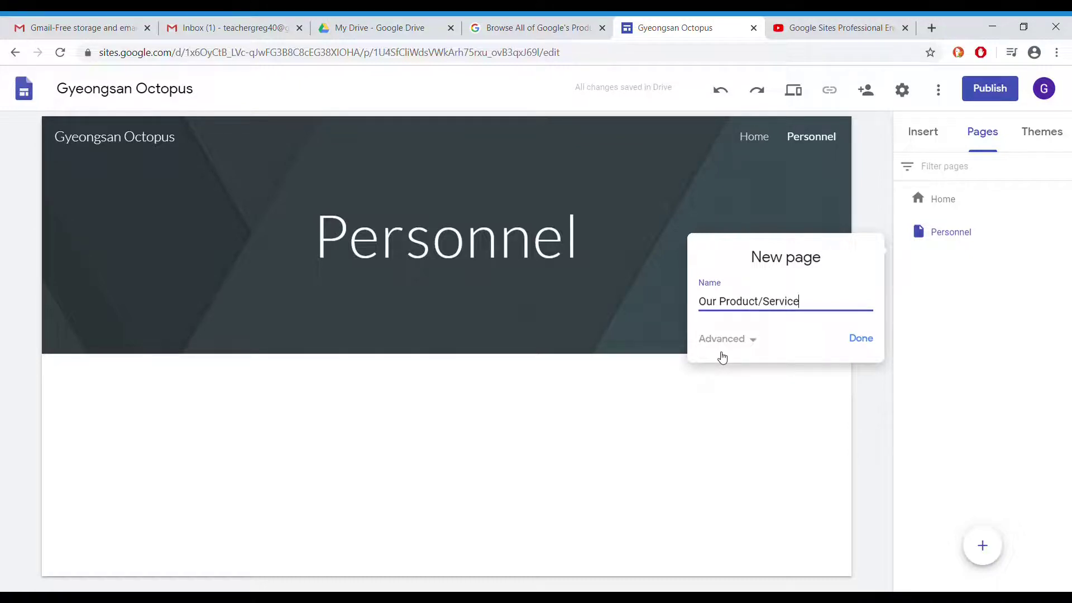
pyautogui.press('Return')
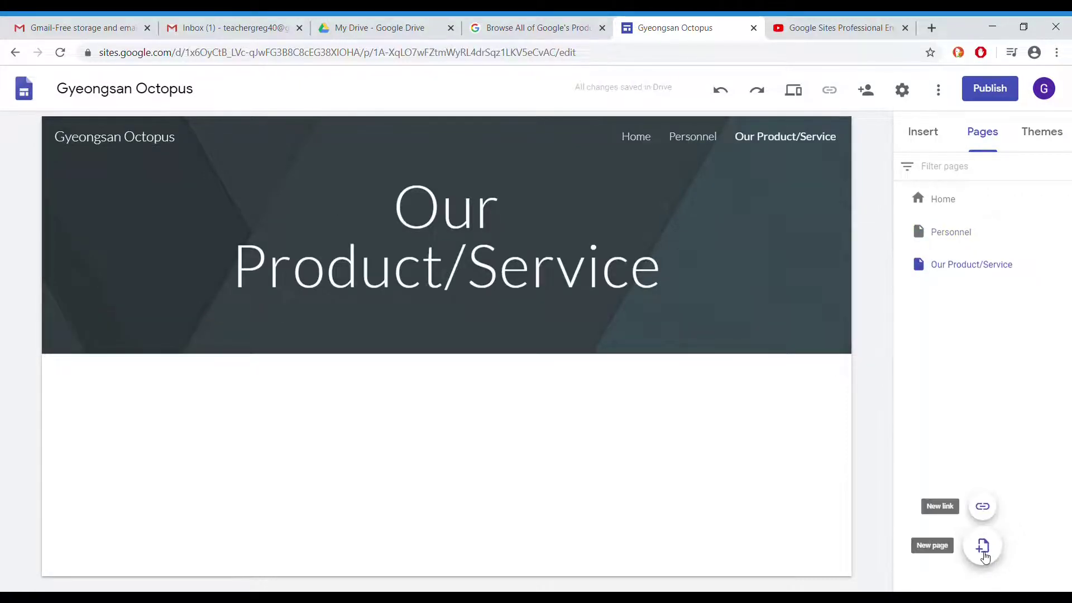
pyautogui.click(983, 546)
pyautogui.write('Our Company')
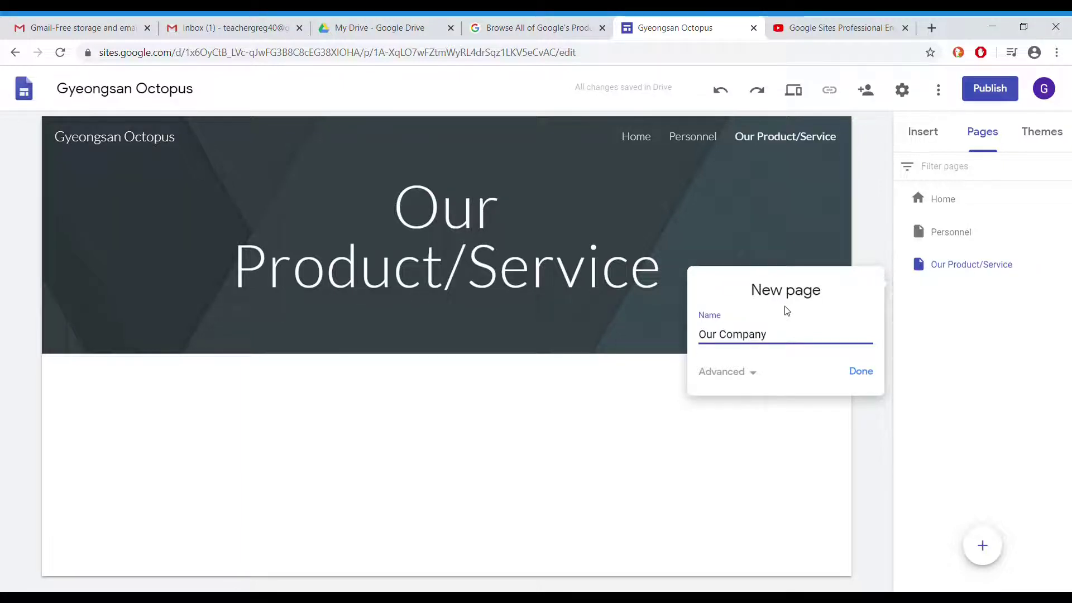
pyautogui.click(858, 372)
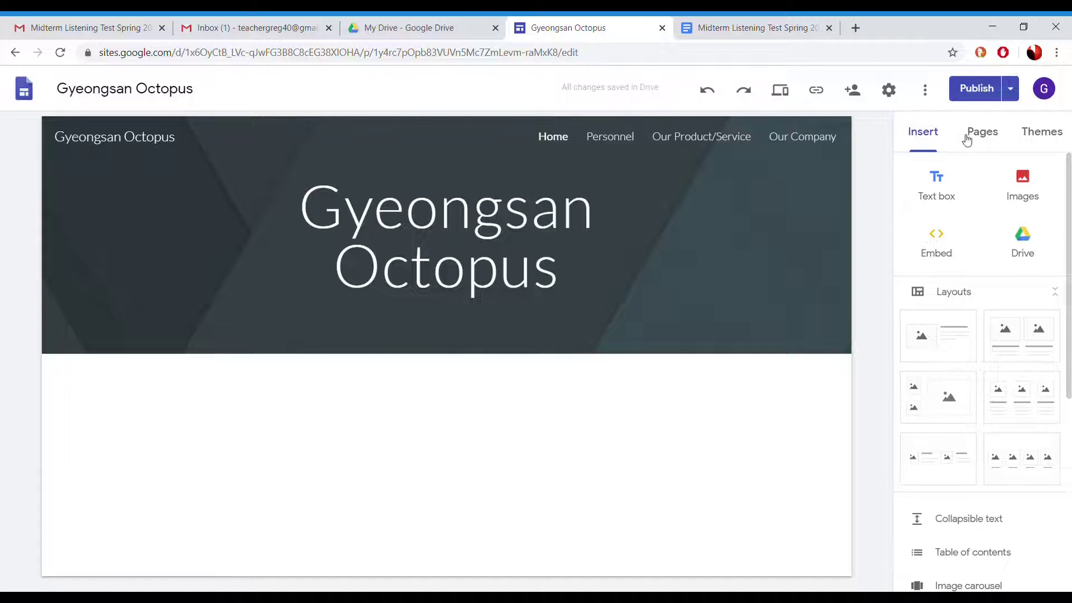
# Preview the Simple theme in pink, green, purple and dark grey colours
pyautogui.click(987, 136)
pyautogui.click(1052, 138)
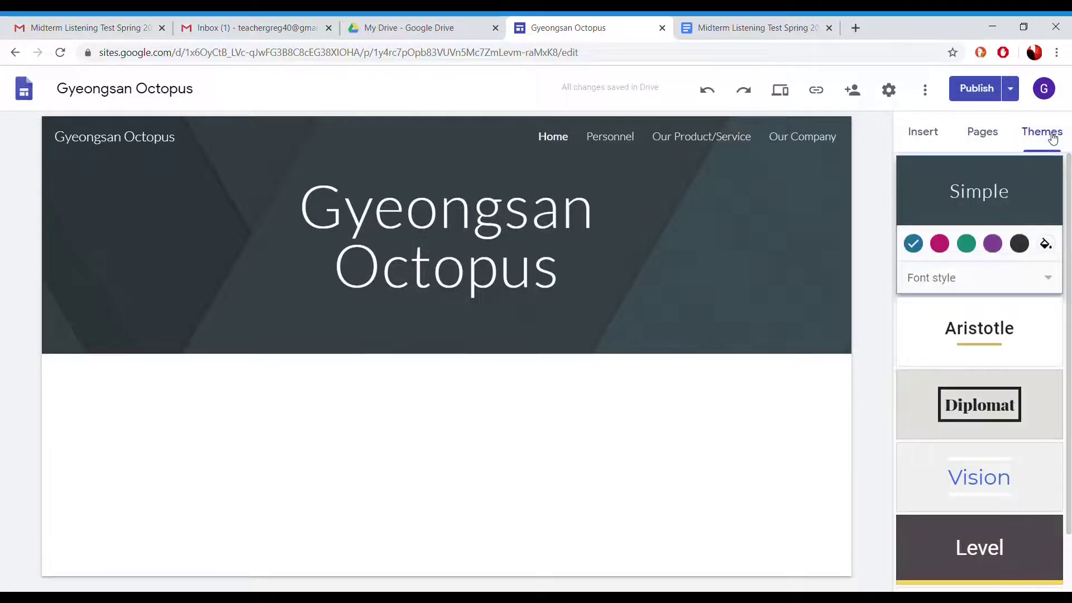
pyautogui.click(939, 243)
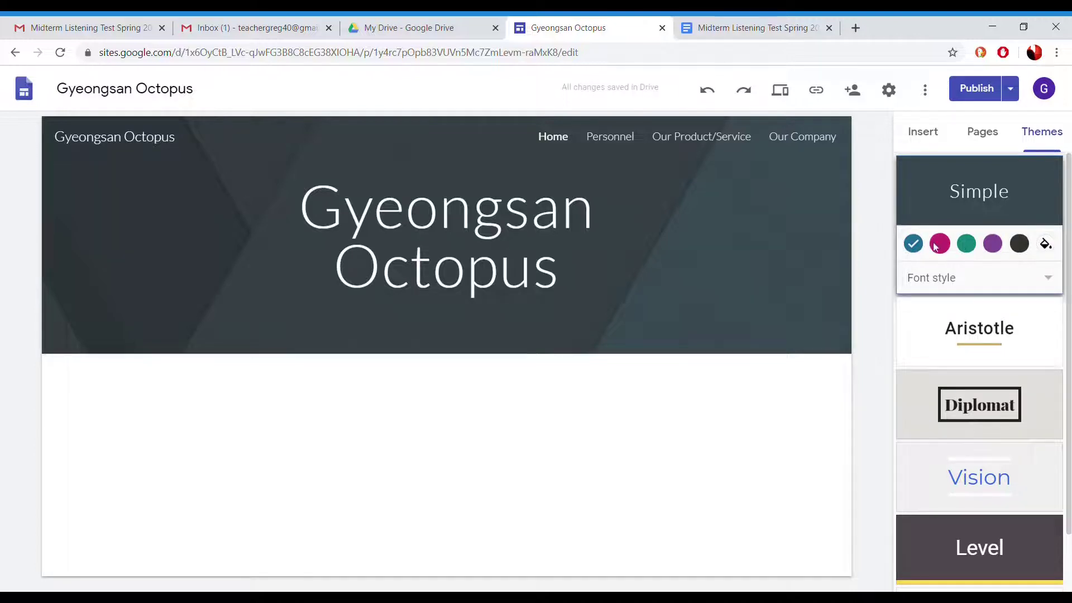
pyautogui.click(967, 243)
pyautogui.click(995, 244)
pyautogui.click(1020, 246)
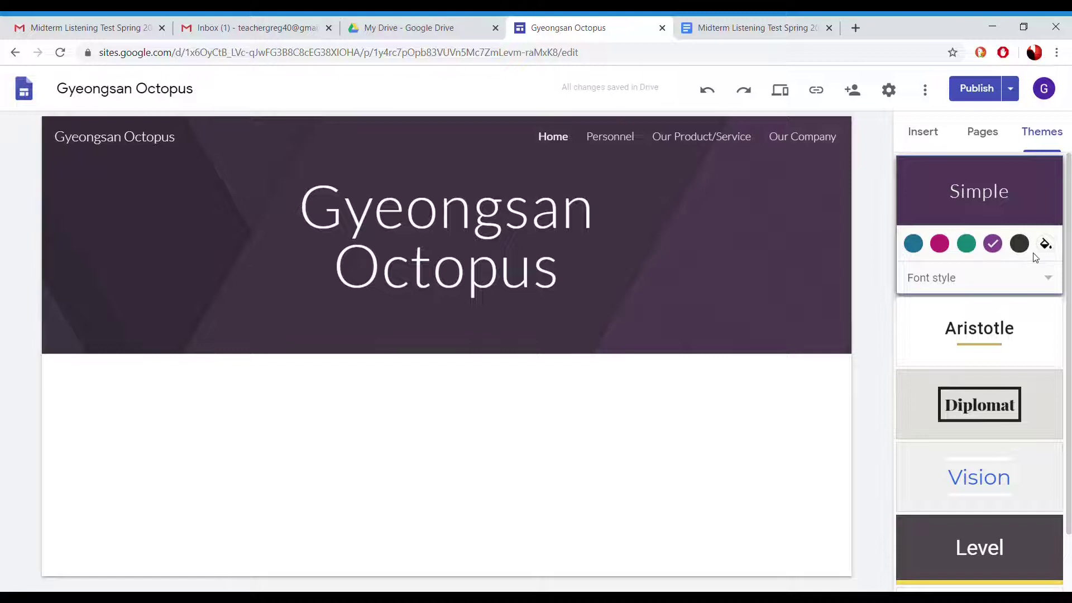
# Try Aristotle, Diplomat, Vision, Level and Impression themes, then settle back on Simple
pyautogui.click(984, 331)
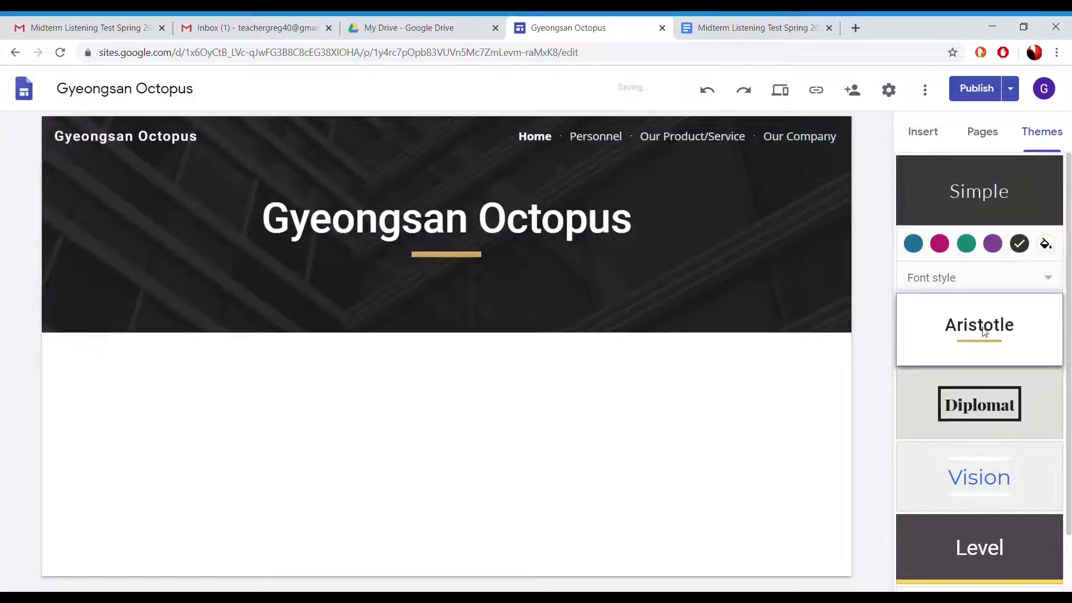
pyautogui.click(984, 331)
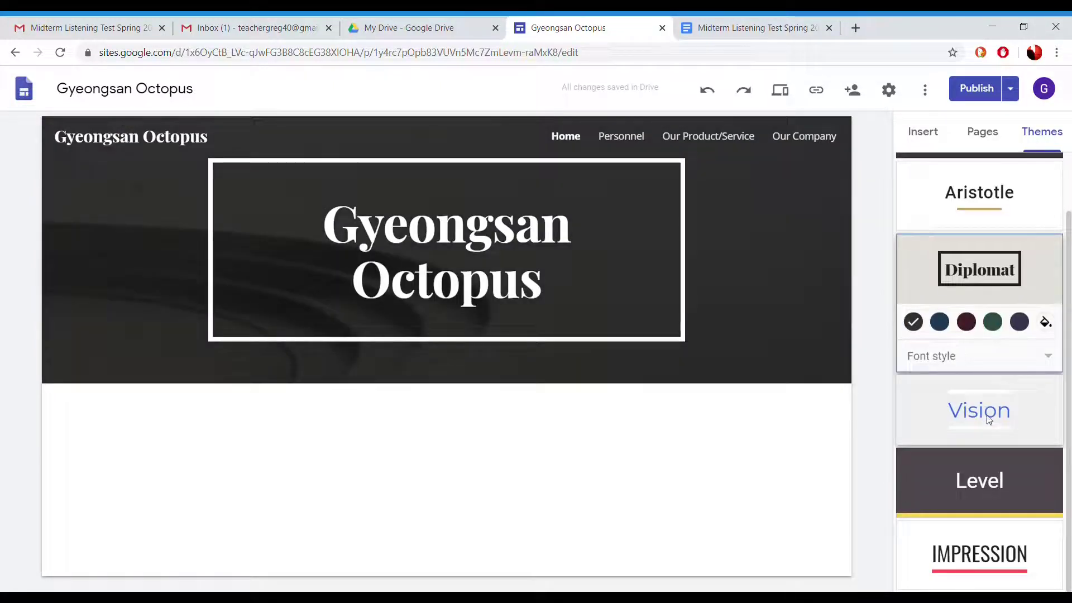
pyautogui.click(986, 413)
pyautogui.click(991, 463)
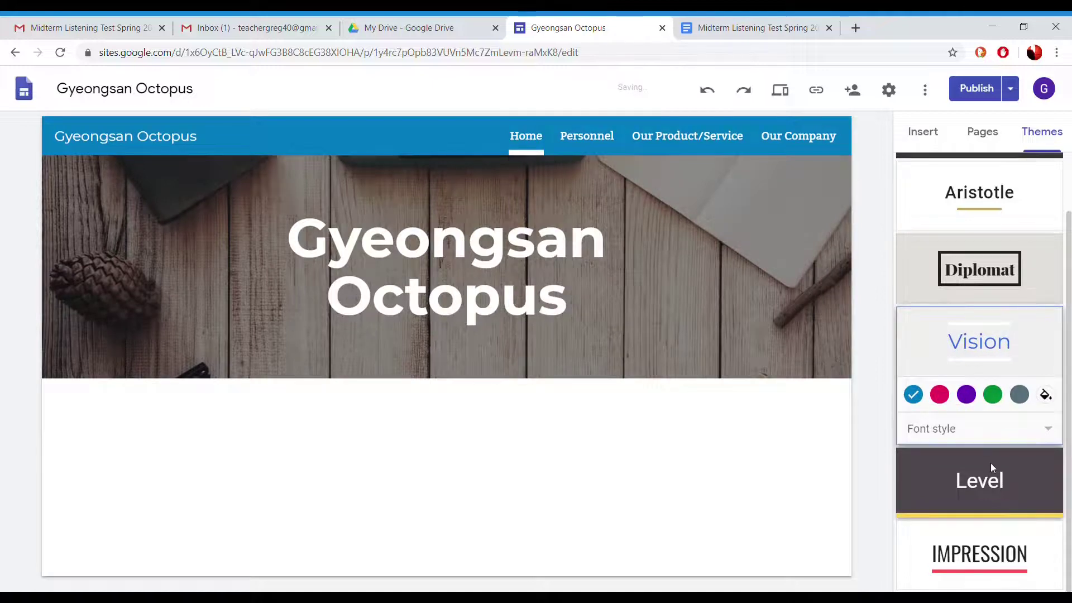
pyautogui.click(1001, 553)
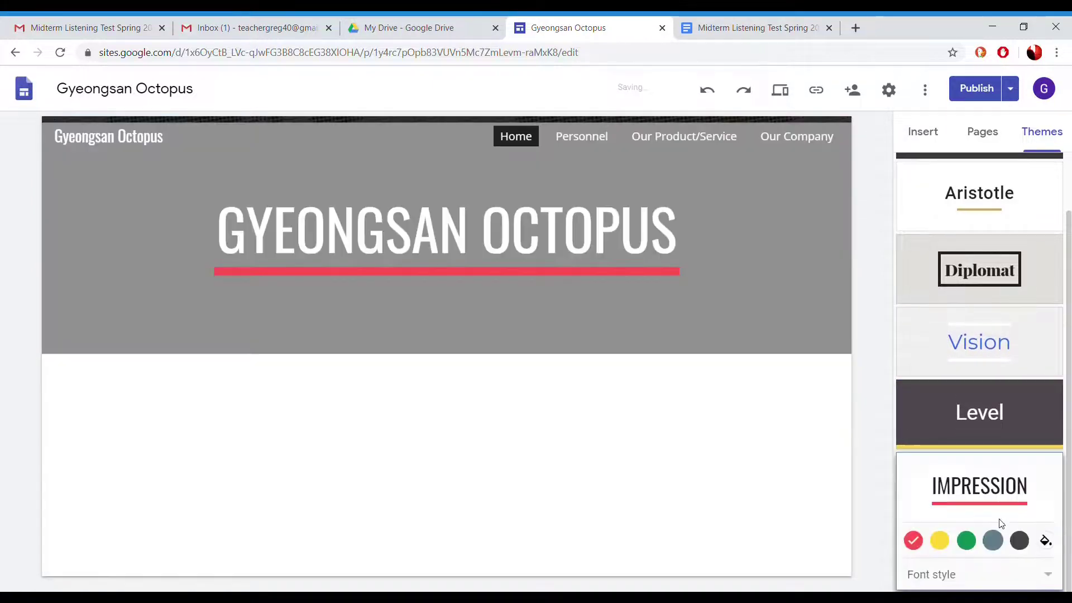
pyautogui.click(998, 284)
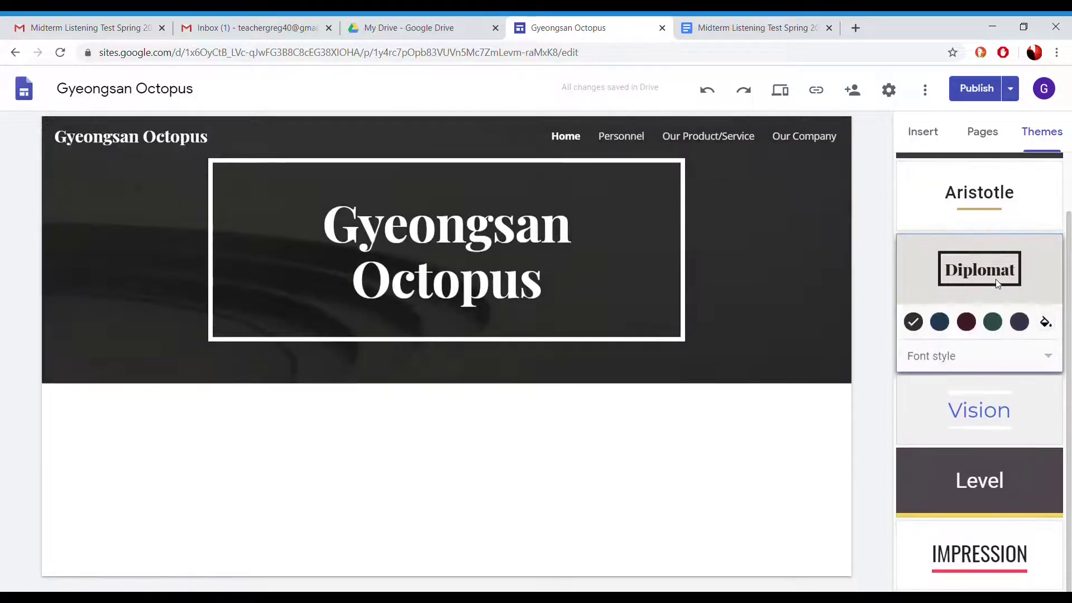
pyautogui.click(1009, 175)
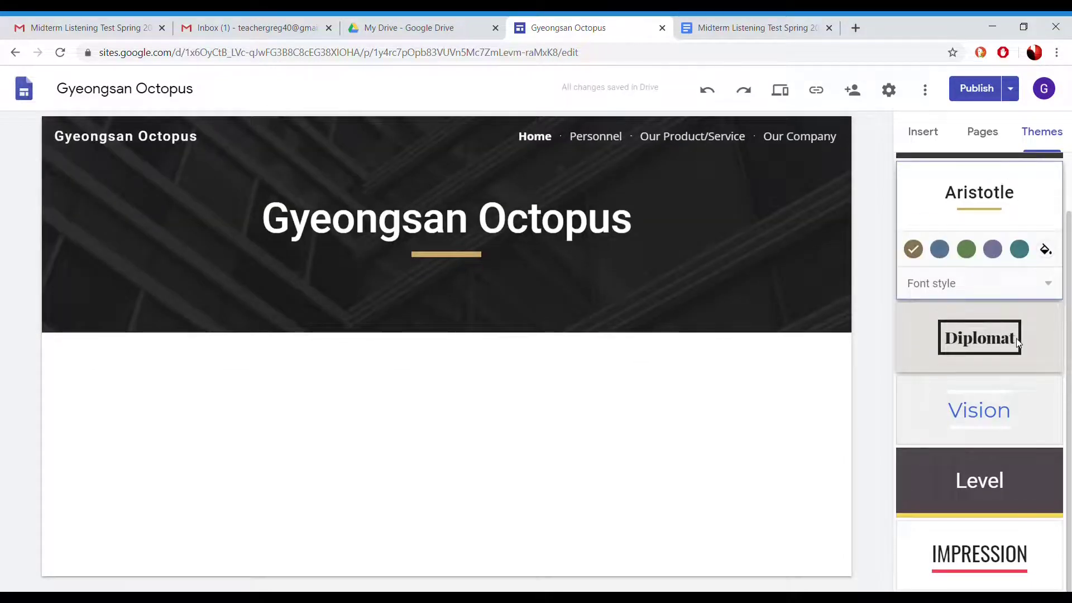
pyautogui.scroll(1, 1017, 330)
pyautogui.click(986, 190)
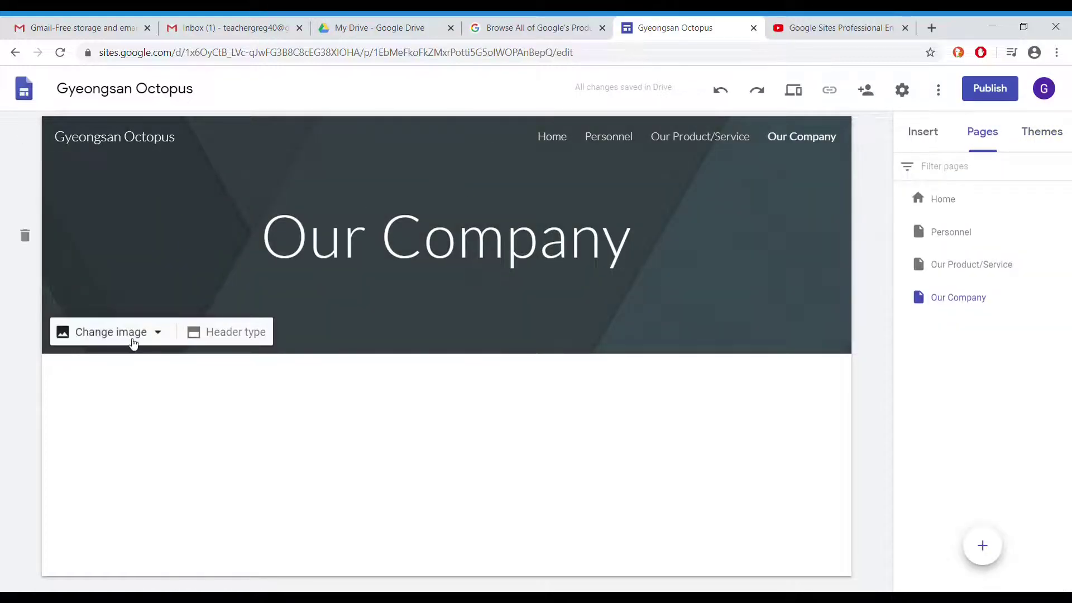
pyautogui.click(133, 338)
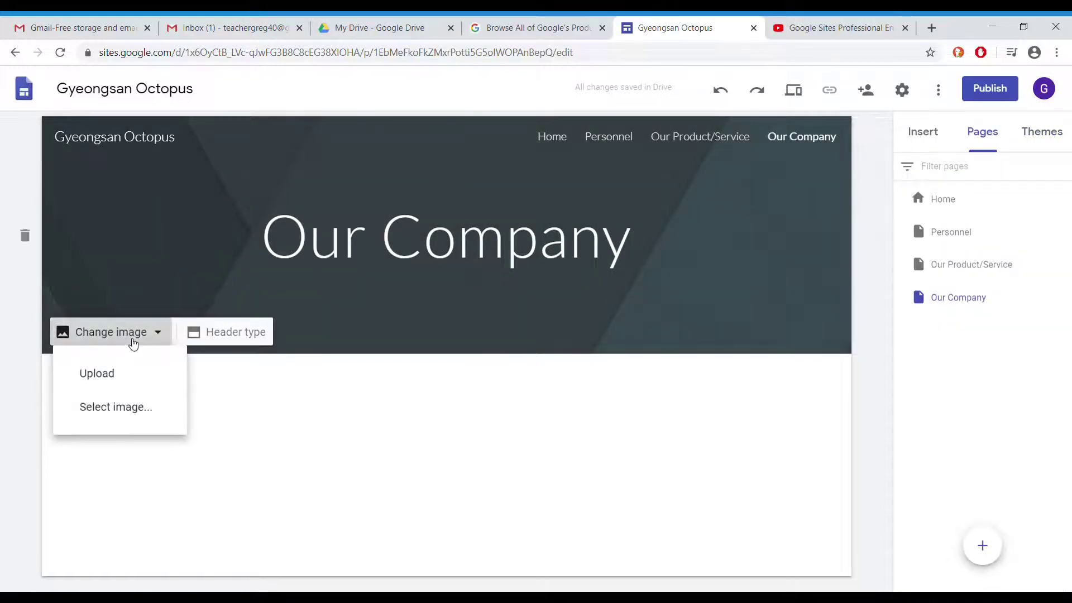
# Set the teal beach photo as the Our Company header background
pyautogui.click(142, 414)
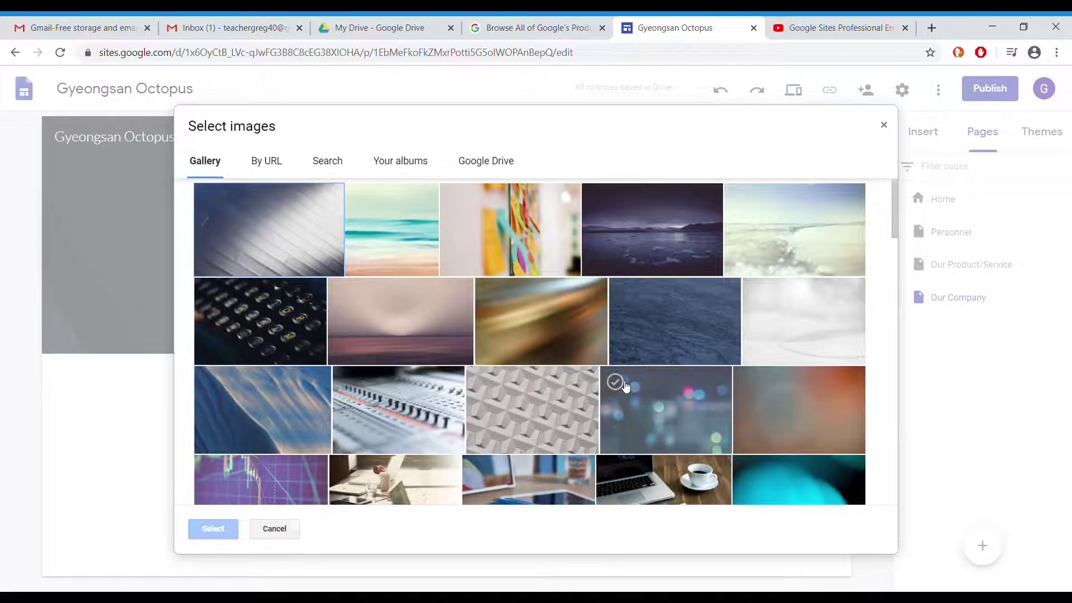
pyautogui.click(431, 246)
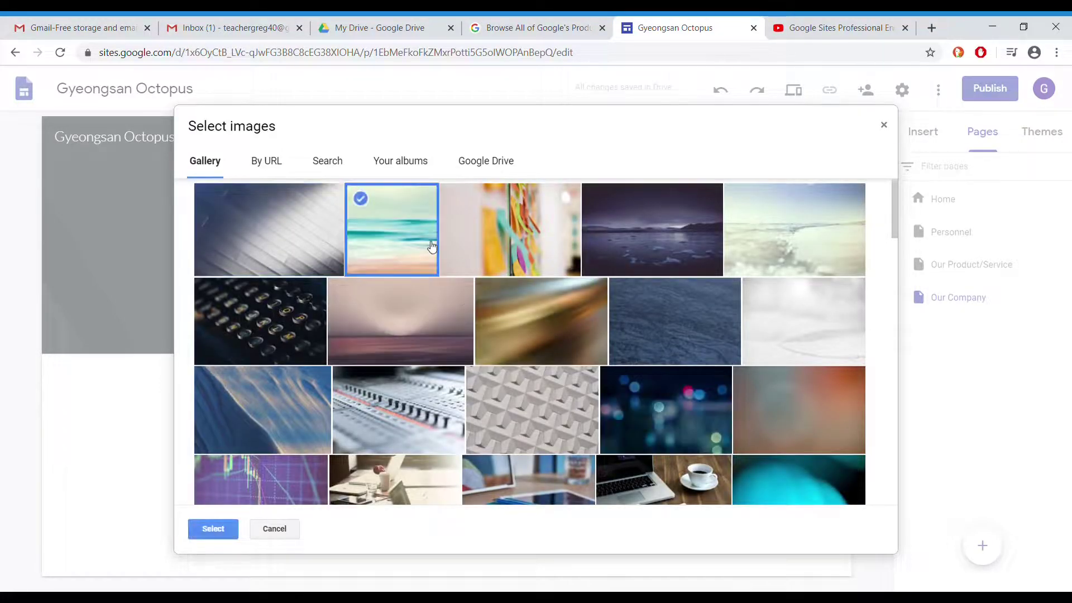
pyautogui.click(230, 530)
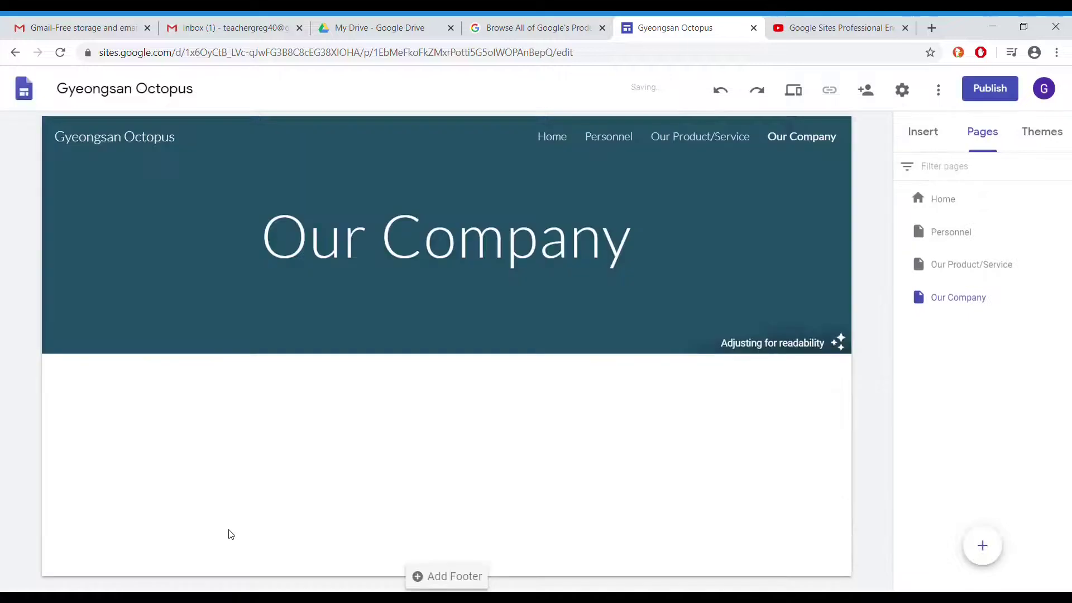
# Set the same teal beach photo as the Personnel header background
pyautogui.click(606, 142)
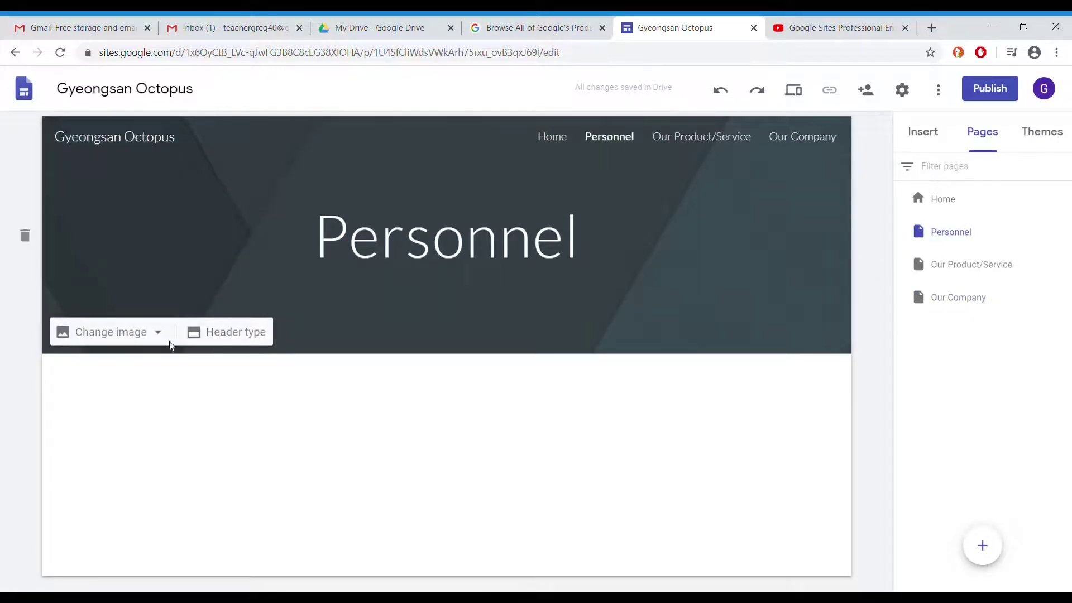
pyautogui.click(112, 335)
pyautogui.click(112, 408)
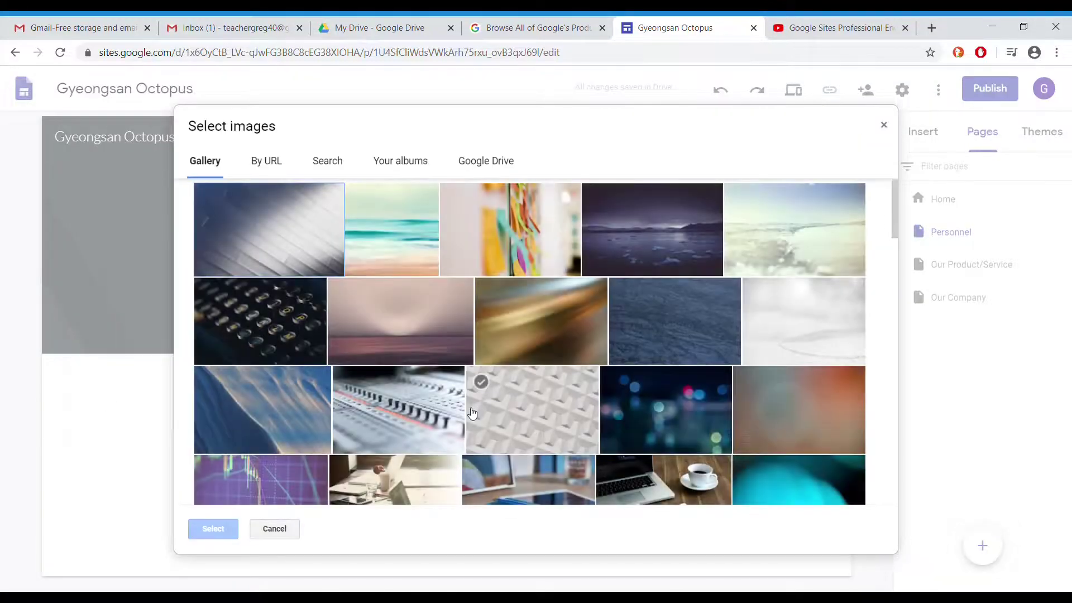
pyautogui.click(402, 268)
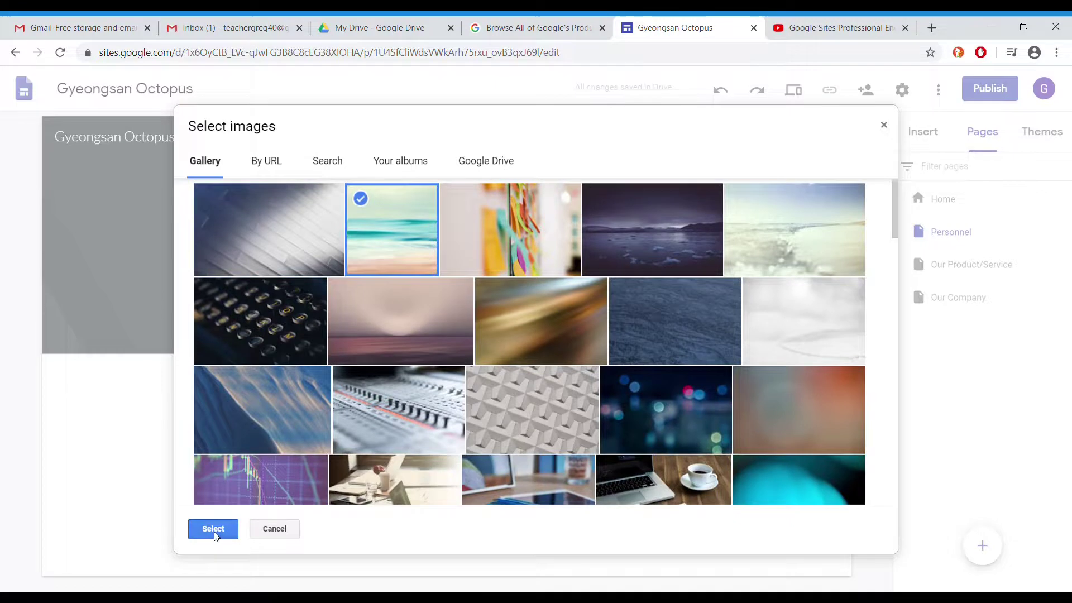
pyautogui.click(213, 529)
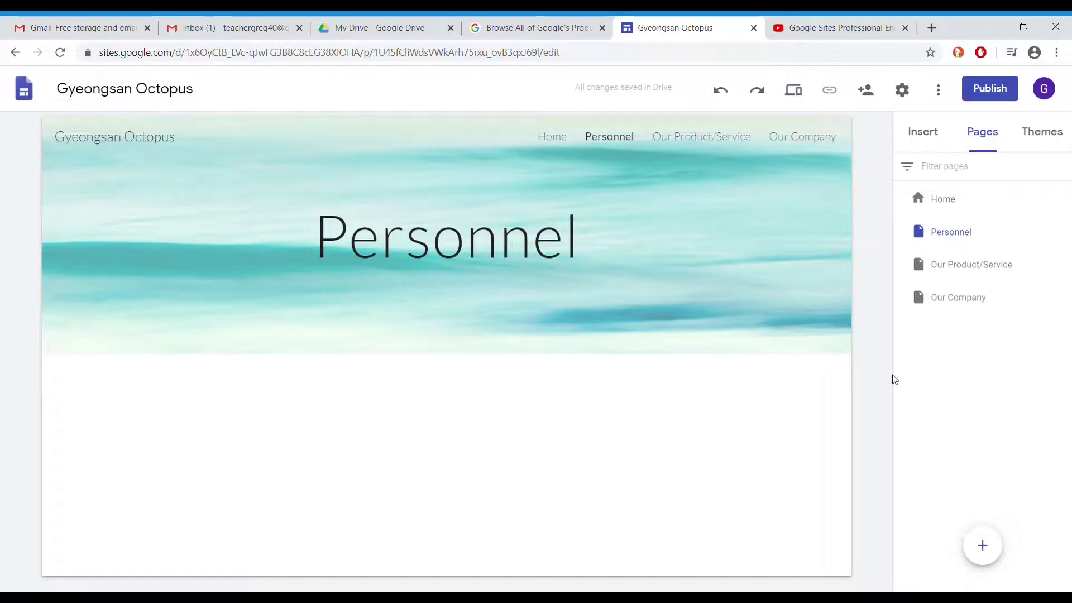
pyautogui.click(923, 137)
# Insert a text box on the Personnel page and paste the self-introduction paragraph
pyautogui.click(938, 178)
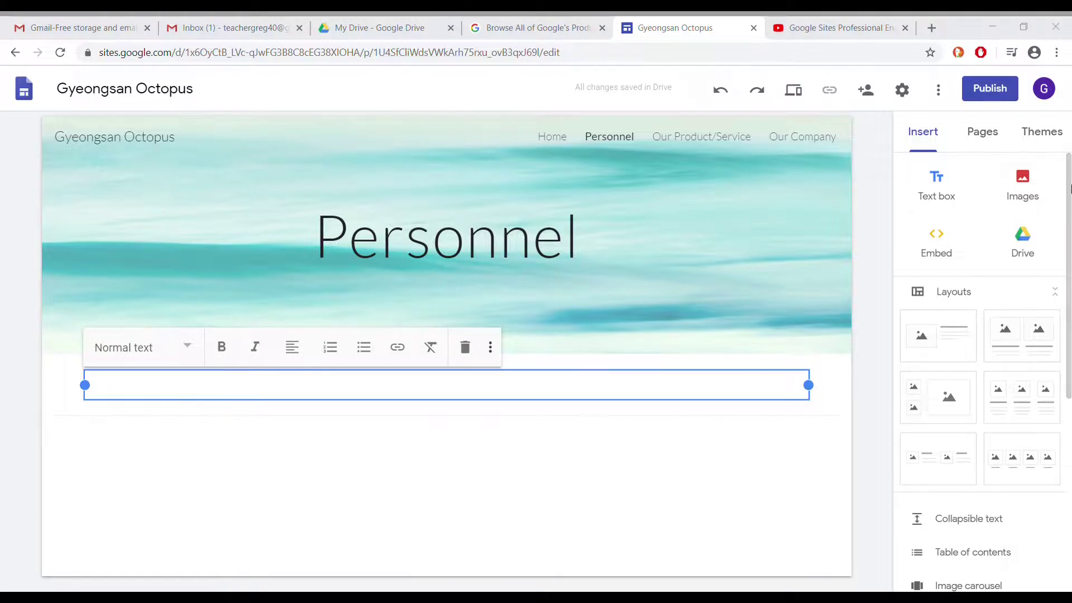
pyautogui.click(323, 396)
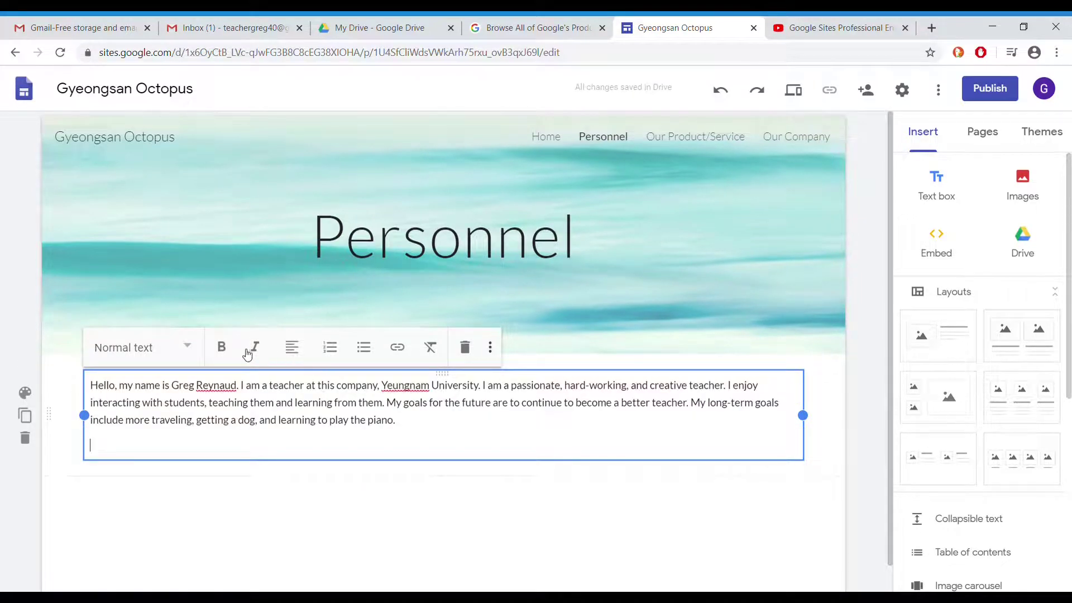
# Make the bio bold in Subheading style and narrow the box to the right half
pyautogui.click(221, 347)
pyautogui.moveTo(431, 438); pyautogui.dragTo(84, 369)
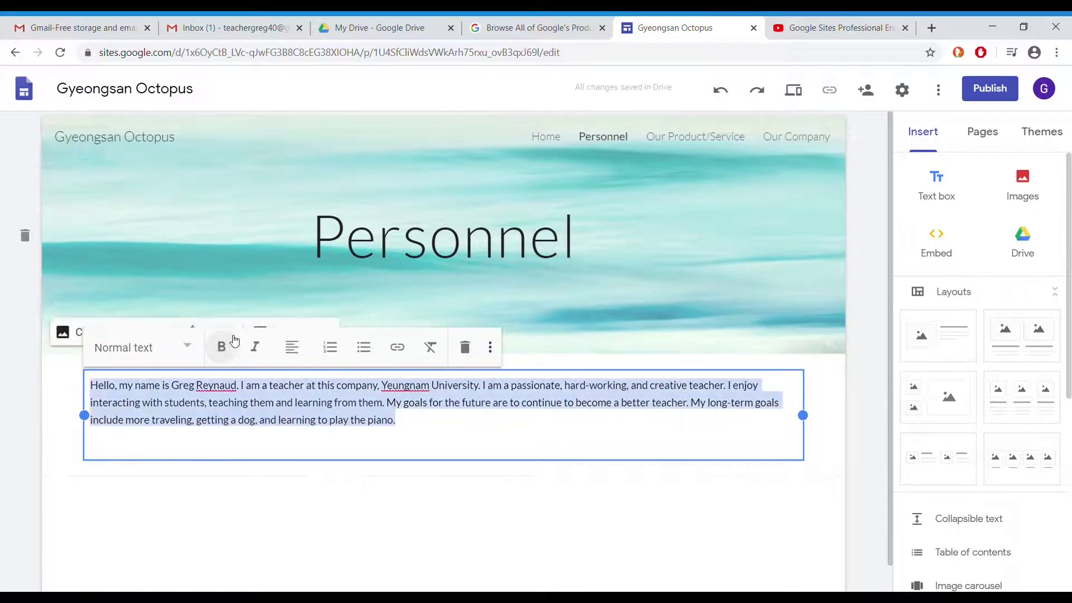
pyautogui.click(221, 347)
pyautogui.click(193, 349)
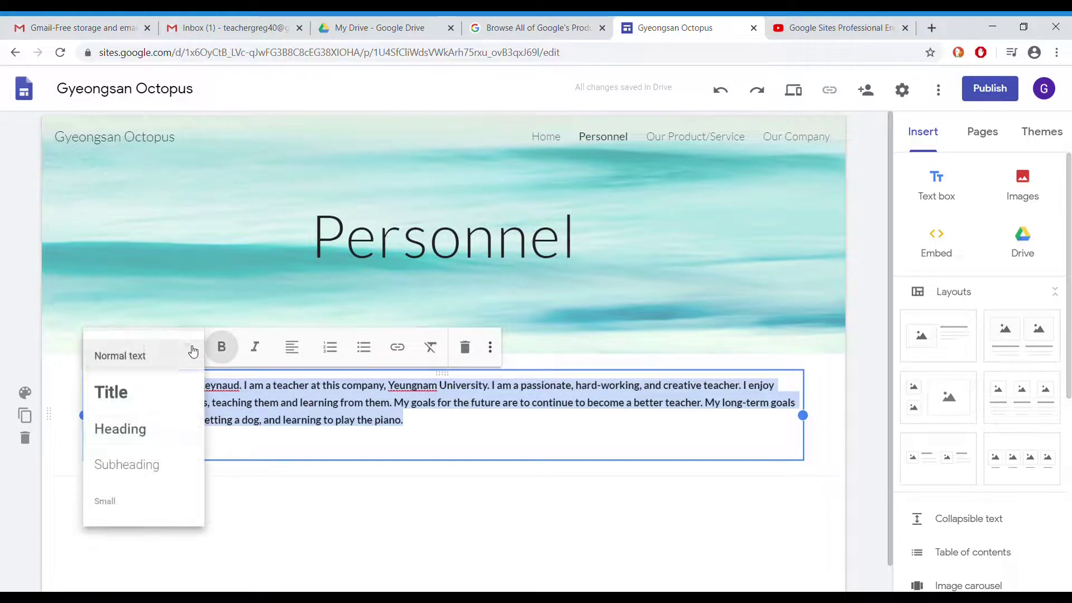
pyautogui.click(160, 466)
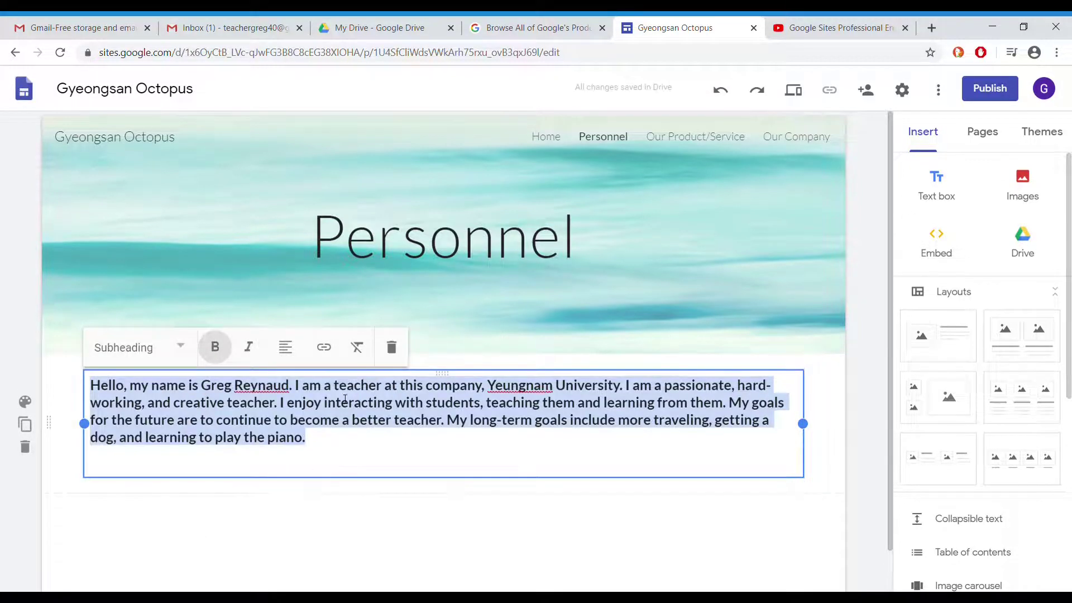
pyautogui.moveTo(89, 428); pyautogui.dragTo(380, 456)
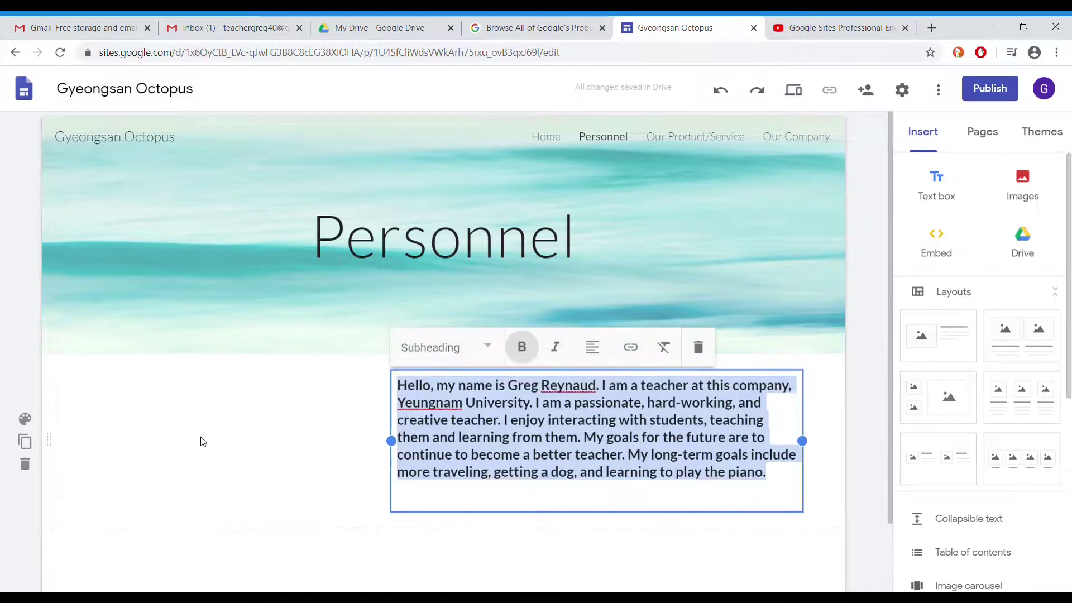
pyautogui.click(132, 420)
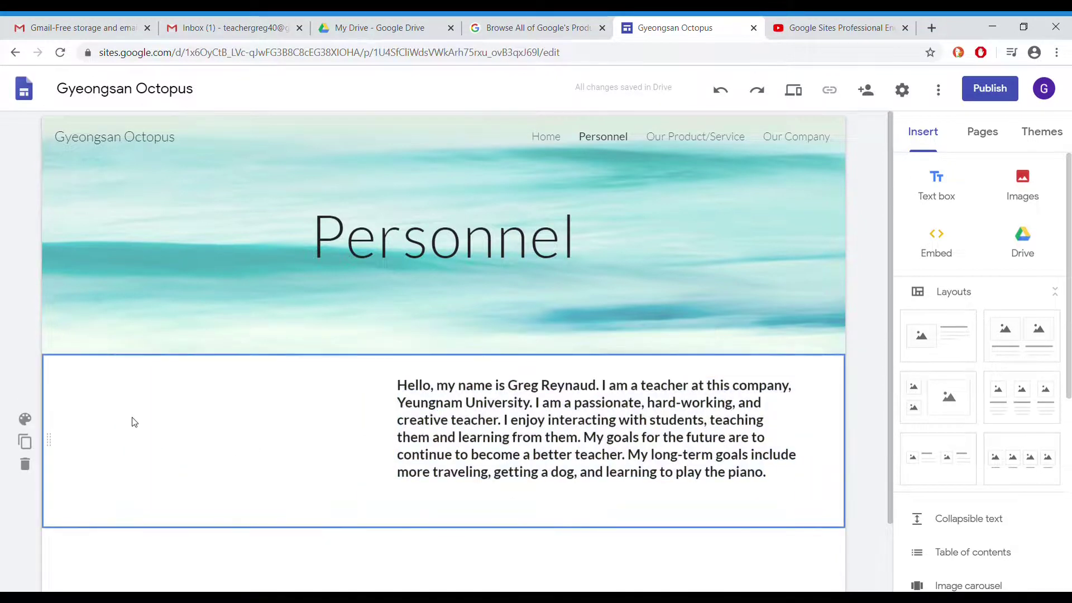
# Upload the portrait photo to the Personnel page and resize it beside the bio
pyautogui.click(1022, 184)
pyautogui.click(1006, 235)
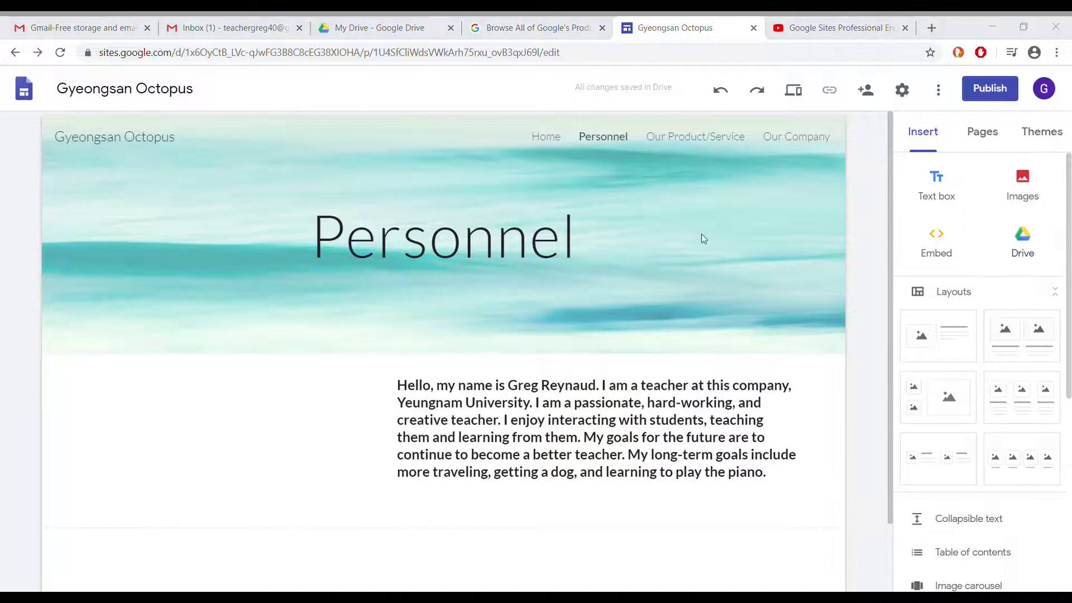
pyautogui.doubleClick(338, 153)
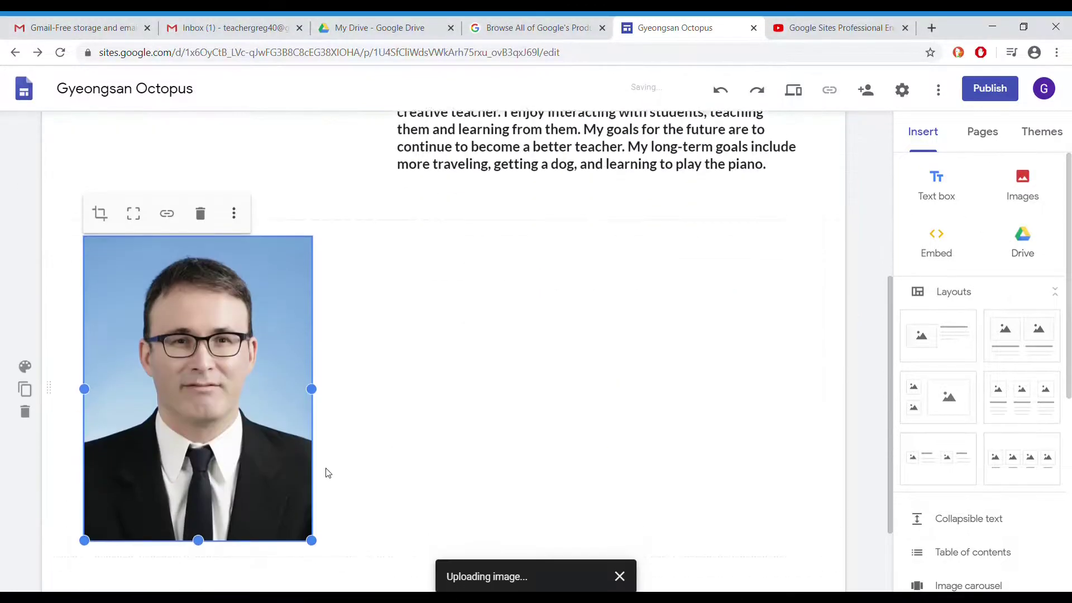
pyautogui.moveTo(314, 527); pyautogui.dragTo(134, 323)
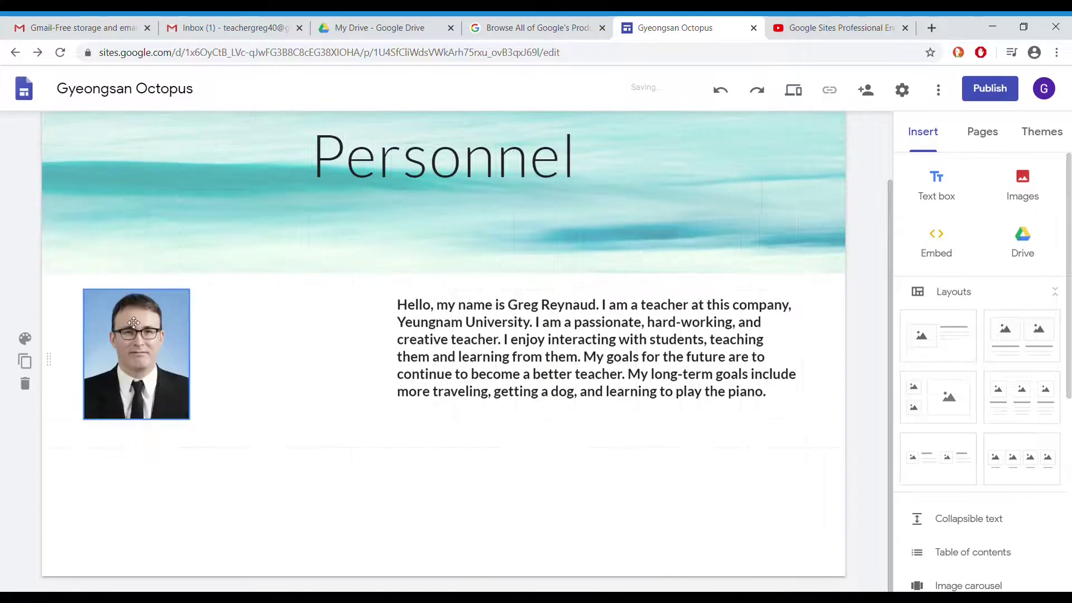
pyautogui.click(178, 416)
pyautogui.moveTo(190, 422)
pyautogui.mouseDown()
pyautogui.moveTo(277, 450)
pyautogui.moveTo(242, 478)
pyautogui.moveTo(204, 457)
pyautogui.moveTo(194, 426)
pyautogui.mouseUp()
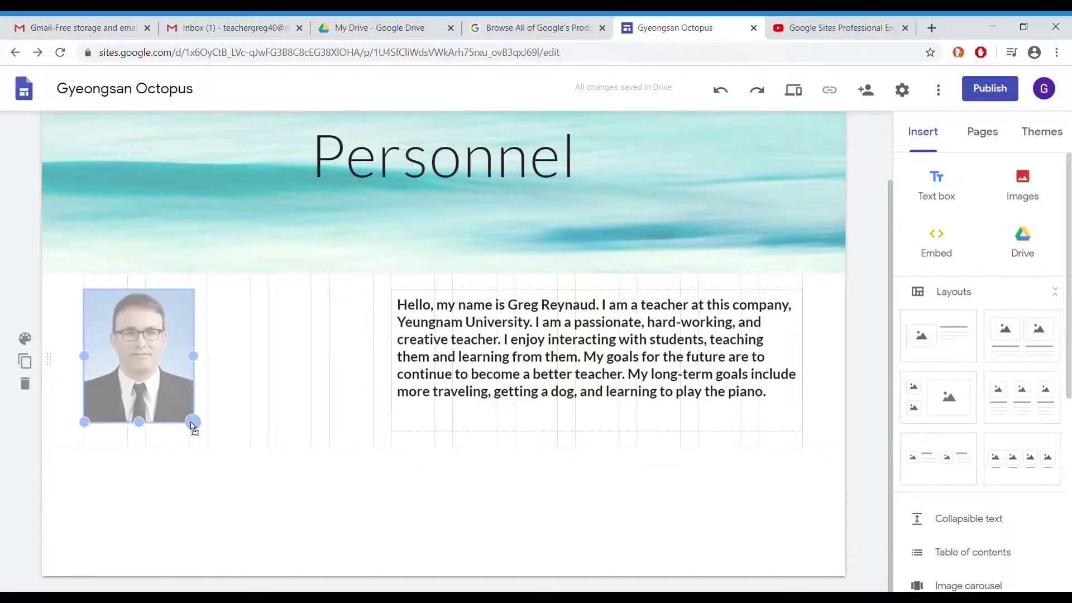
# Widen the bio text box leftward so it sits alongside the portrait
pyautogui.click(390, 371)
pyautogui.moveTo(391, 362); pyautogui.dragTo(220, 363)
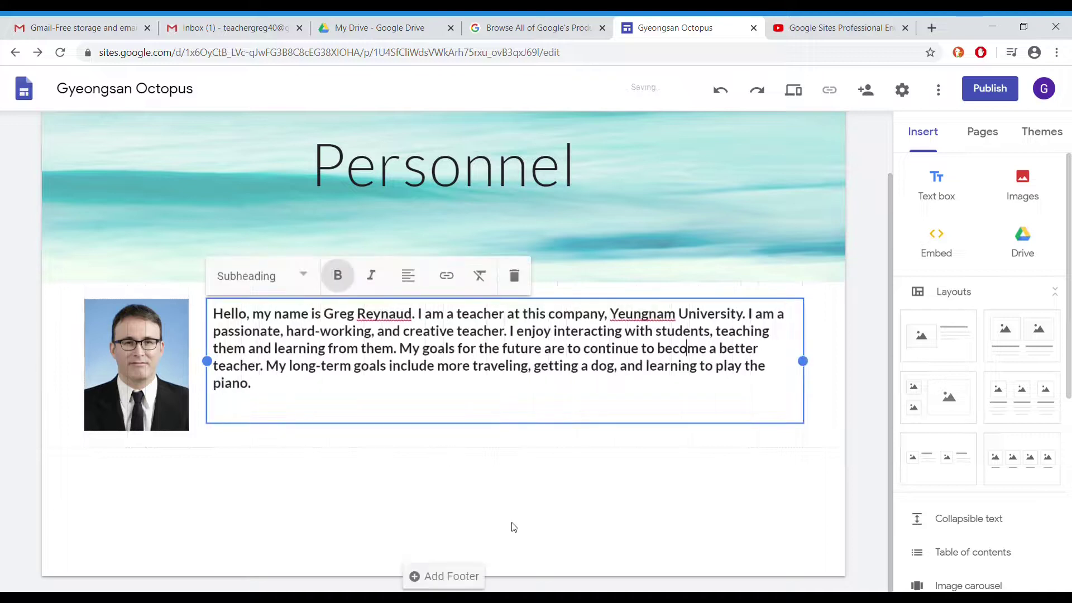
pyautogui.click(565, 553)
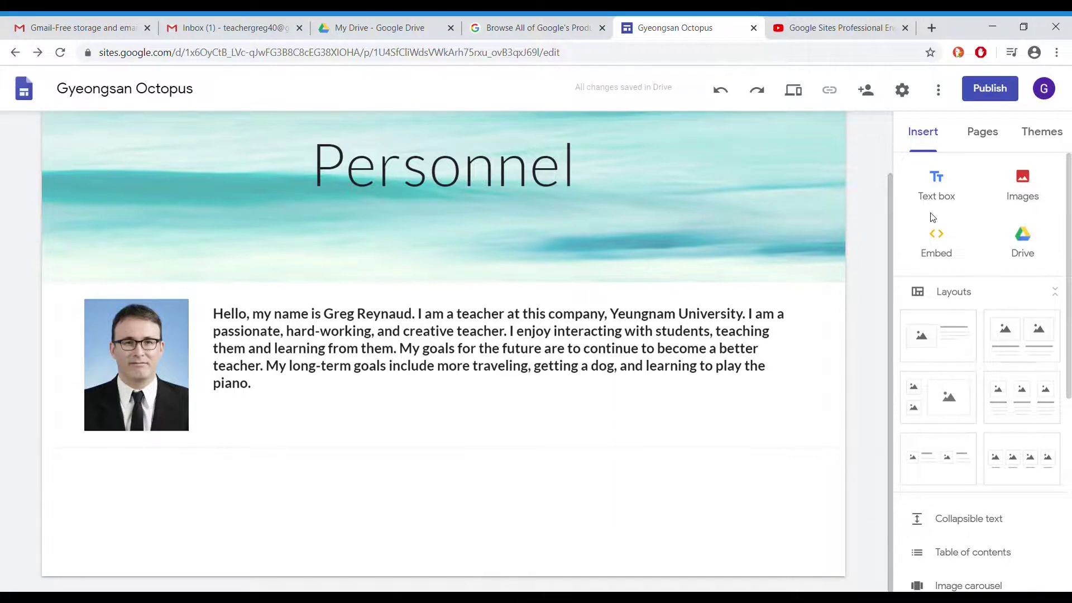
pyautogui.scroll(-6, 993, 347)
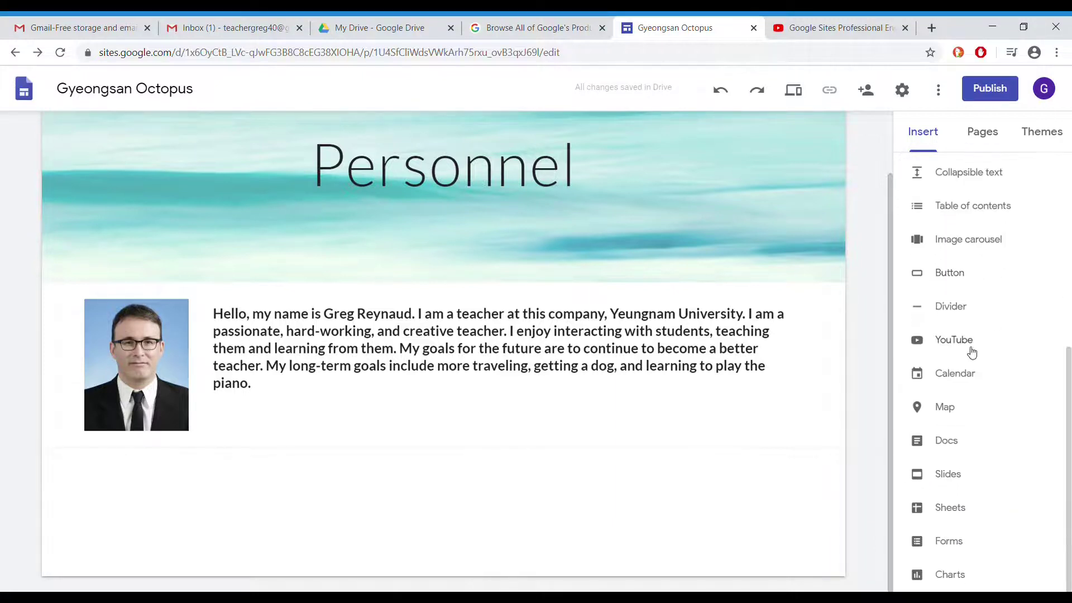
# Cancel the YouTube insert without adding a video and open the Home page for editing
pyautogui.click(954, 341)
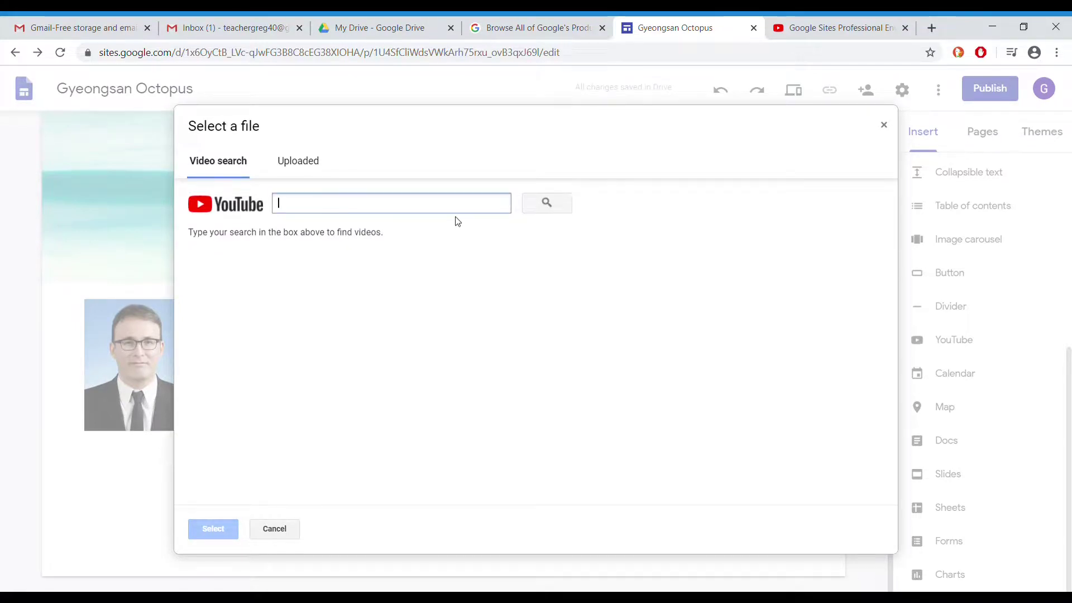
pyautogui.click(295, 533)
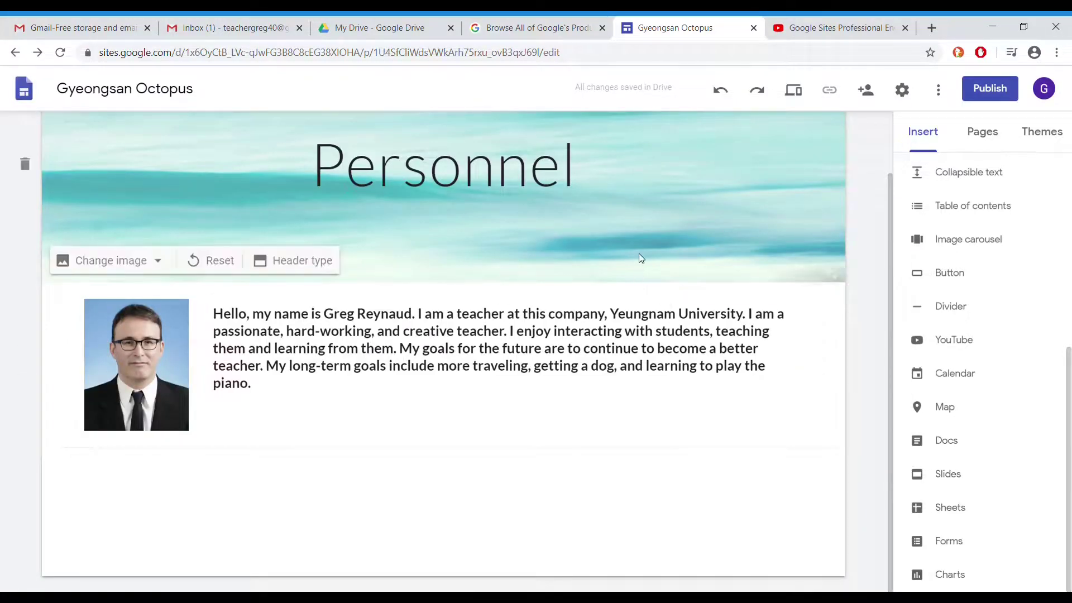
pyautogui.scroll(2, 638, 253)
pyautogui.click(547, 137)
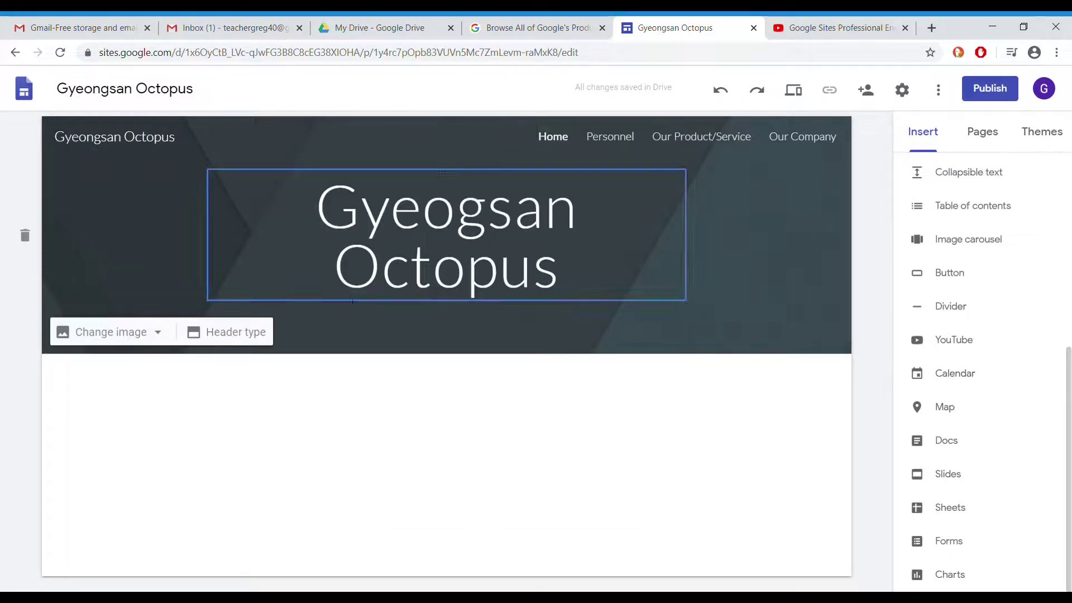
# Embed a Gyeongsan Google Map pinned at 35°50'17.5"N 128°45'15.6"E below the Home header
pyautogui.click(949, 408)
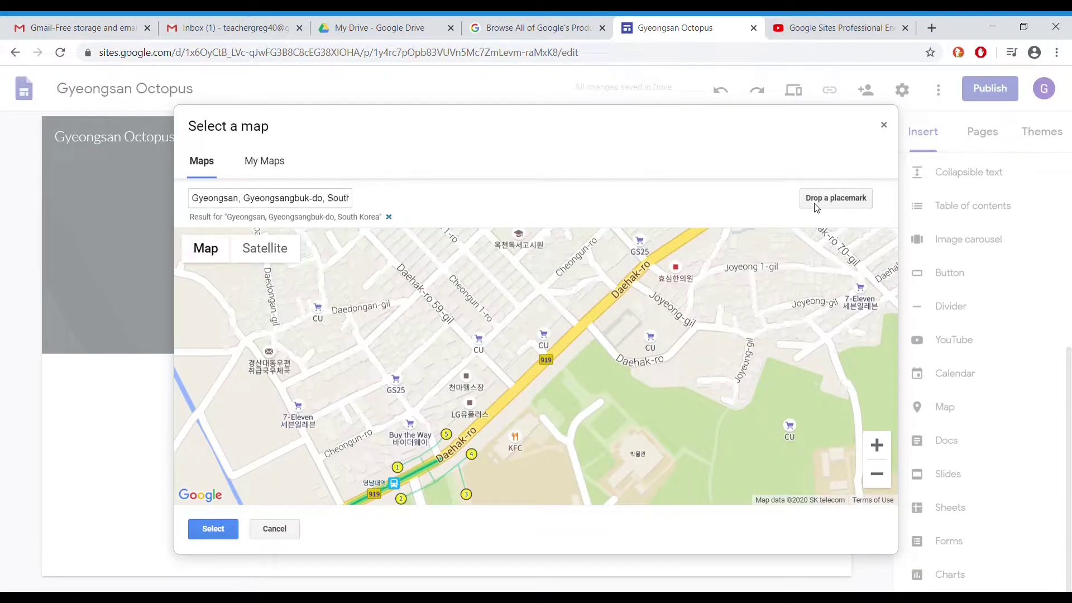
pyautogui.click(814, 205)
pyautogui.click(509, 316)
pyautogui.click(213, 528)
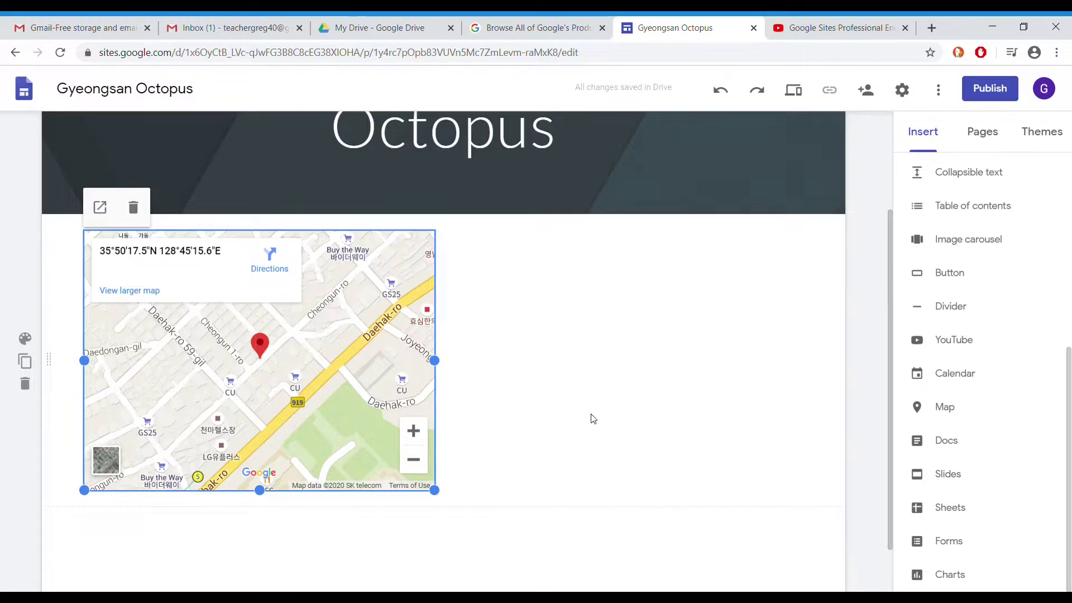
pyautogui.scroll(6, 913, 397)
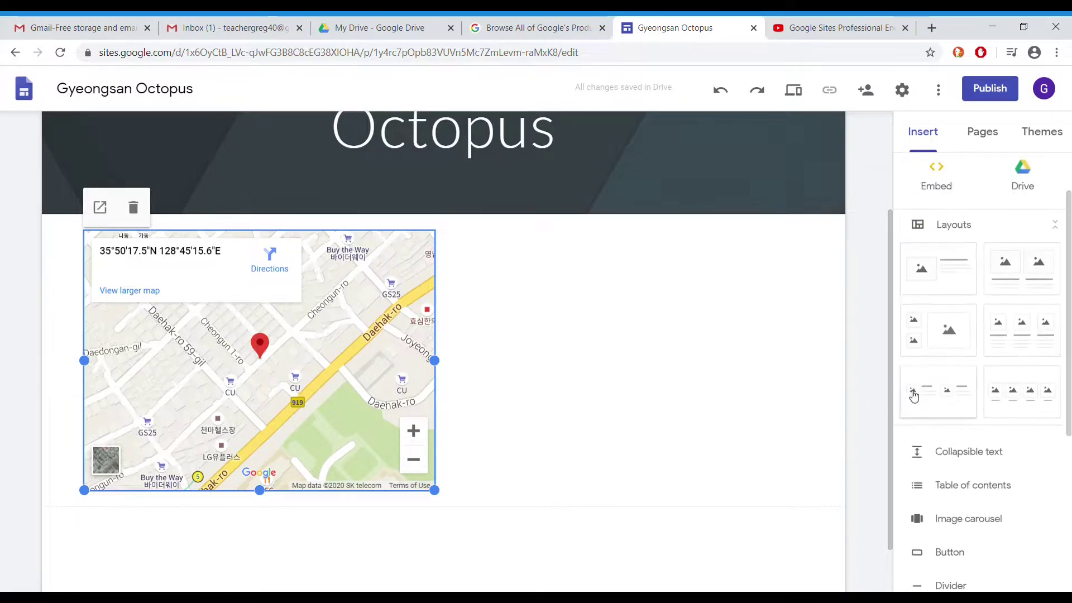
# Embed the octopus video from Drive below the map, then switch to the My Drive tab
pyautogui.click(1029, 245)
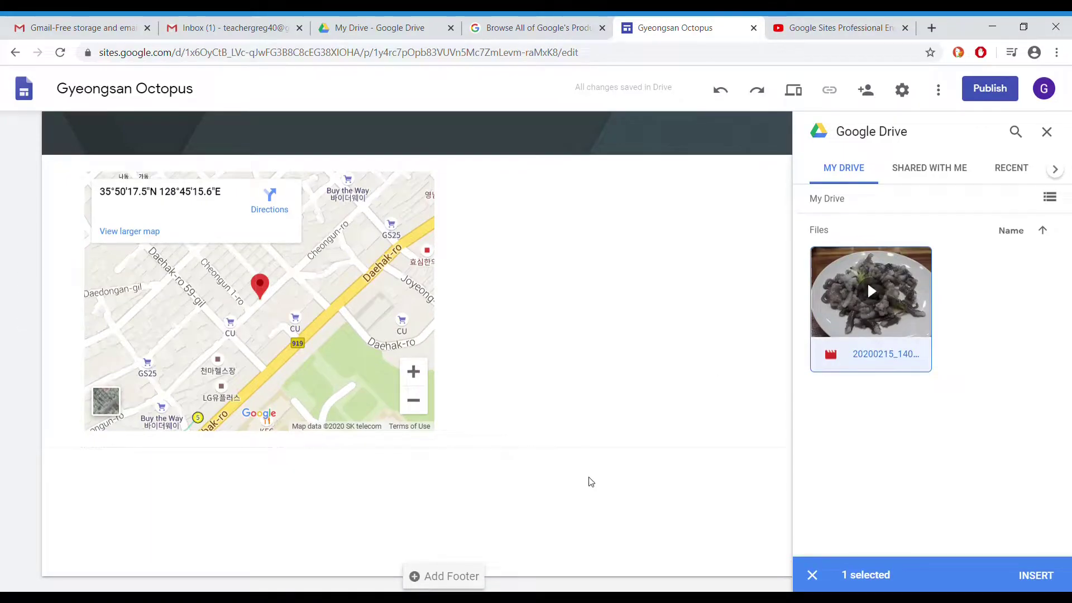
pyautogui.doubleClick(909, 314)
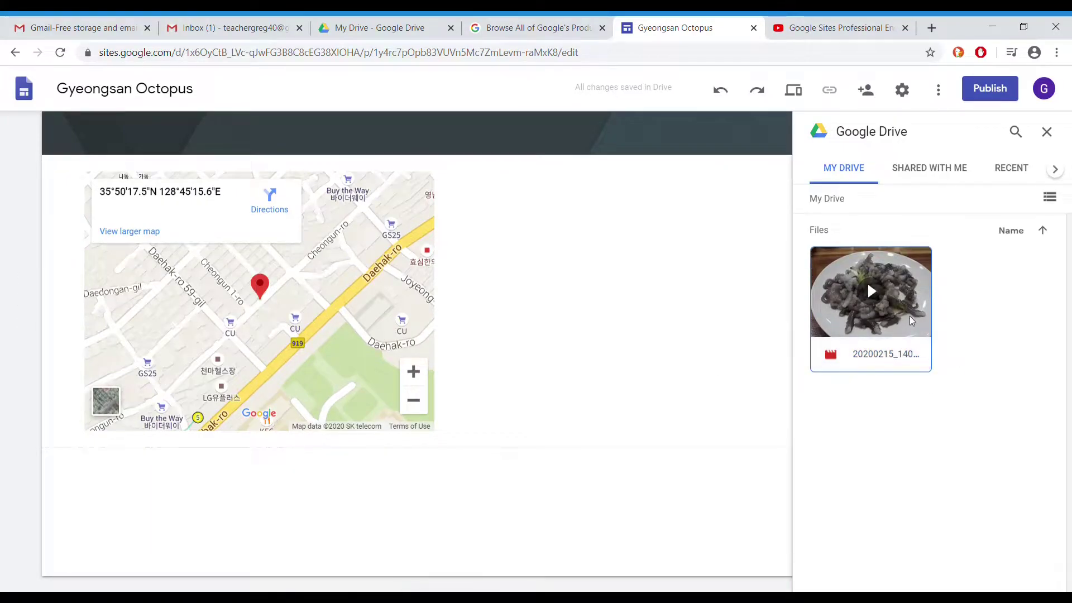
pyautogui.scroll(1, 478, 402)
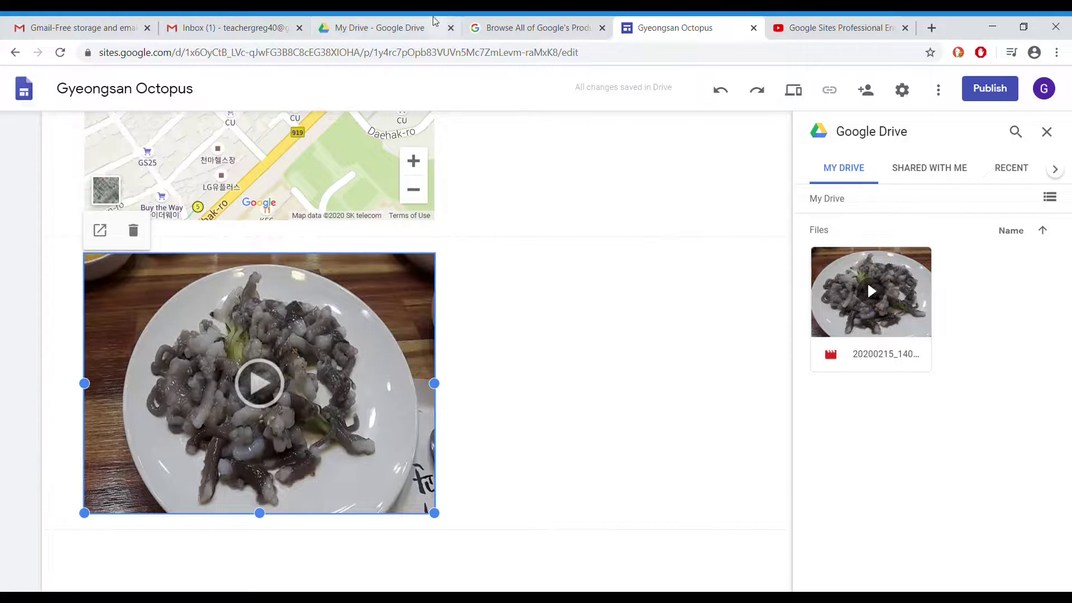
pyautogui.click(413, 27)
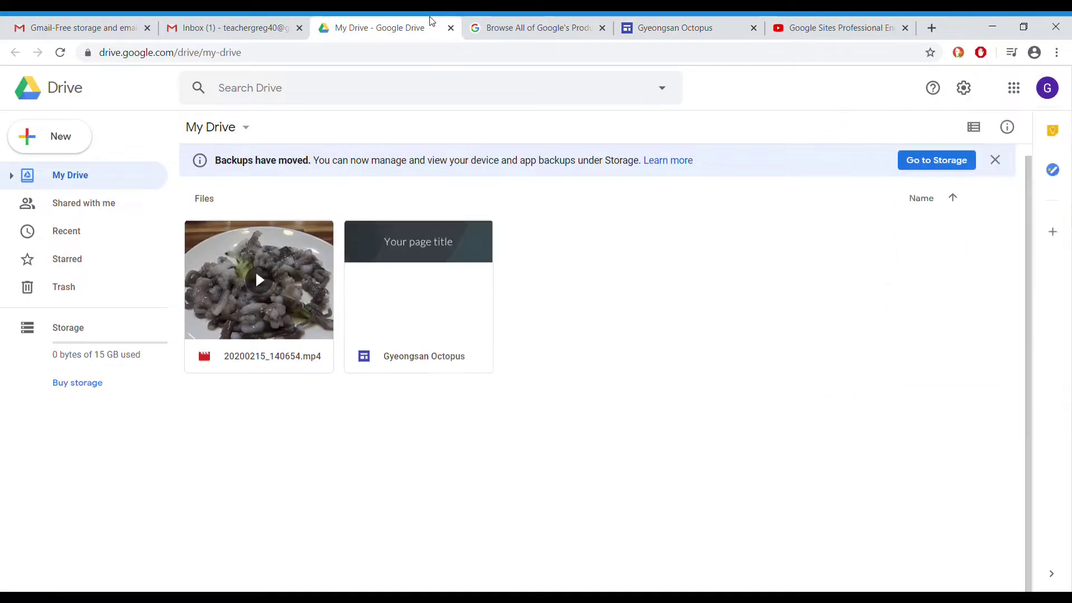
# Bring up the advanced sharing settings for the 20200215_140654.mp4 video
pyautogui.rightClick(302, 285)
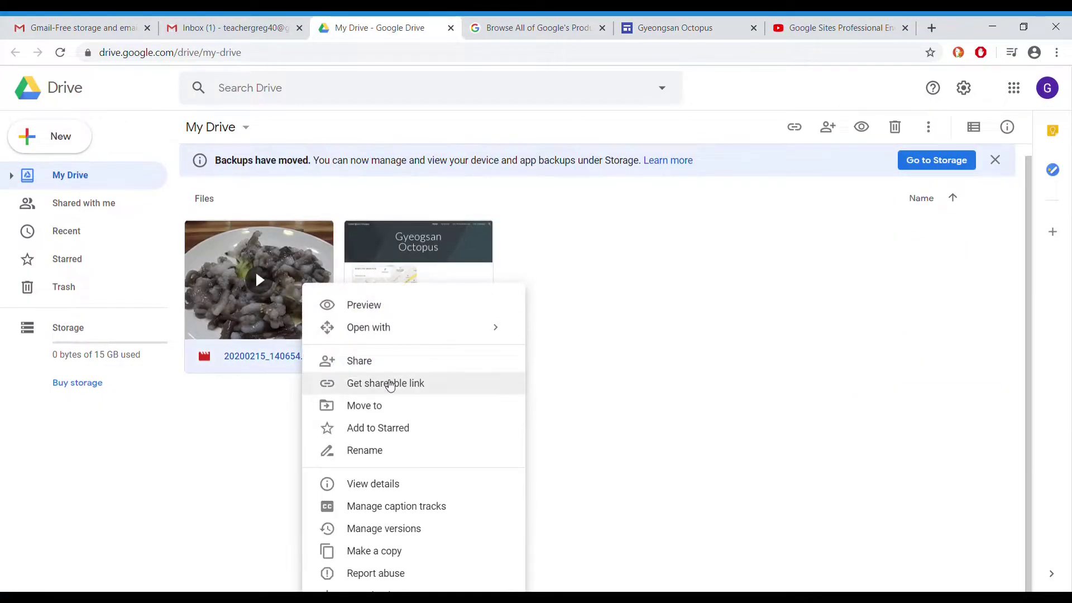
pyautogui.click(390, 384)
pyautogui.click(282, 471)
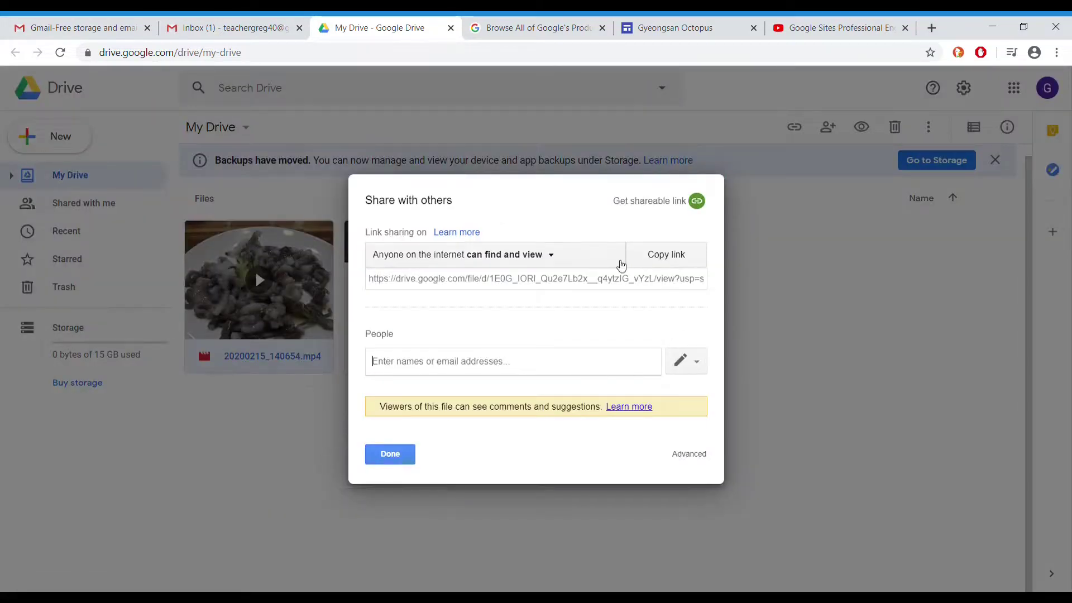
pyautogui.click(681, 456)
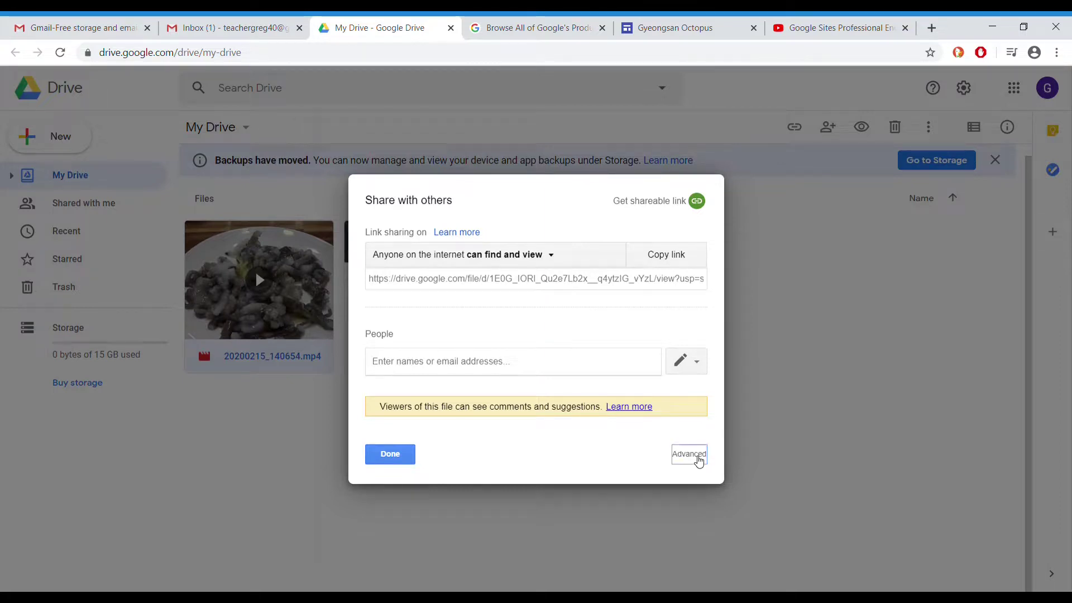
# Set the video's link access to On - Public on the web, save, and return to Sites
pyautogui.click(675, 270)
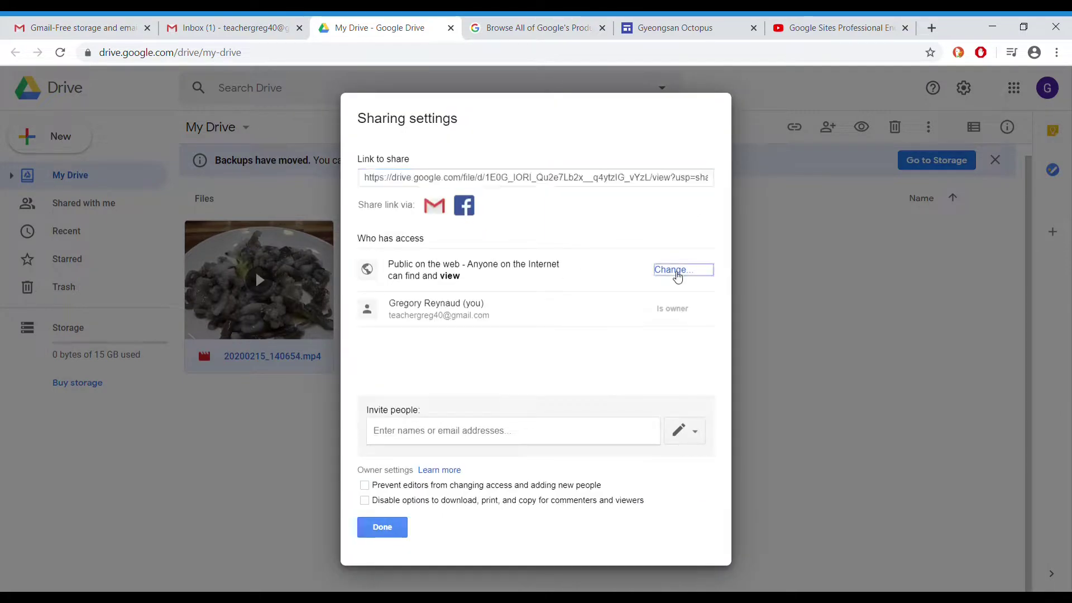
pyautogui.click(384, 286)
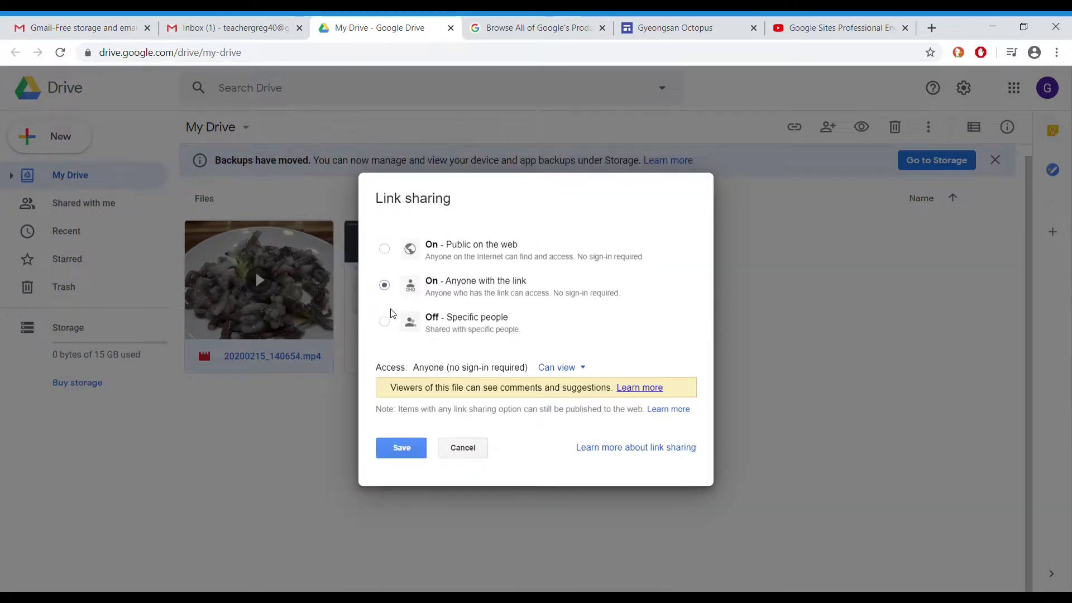
pyautogui.click(385, 322)
pyautogui.click(385, 250)
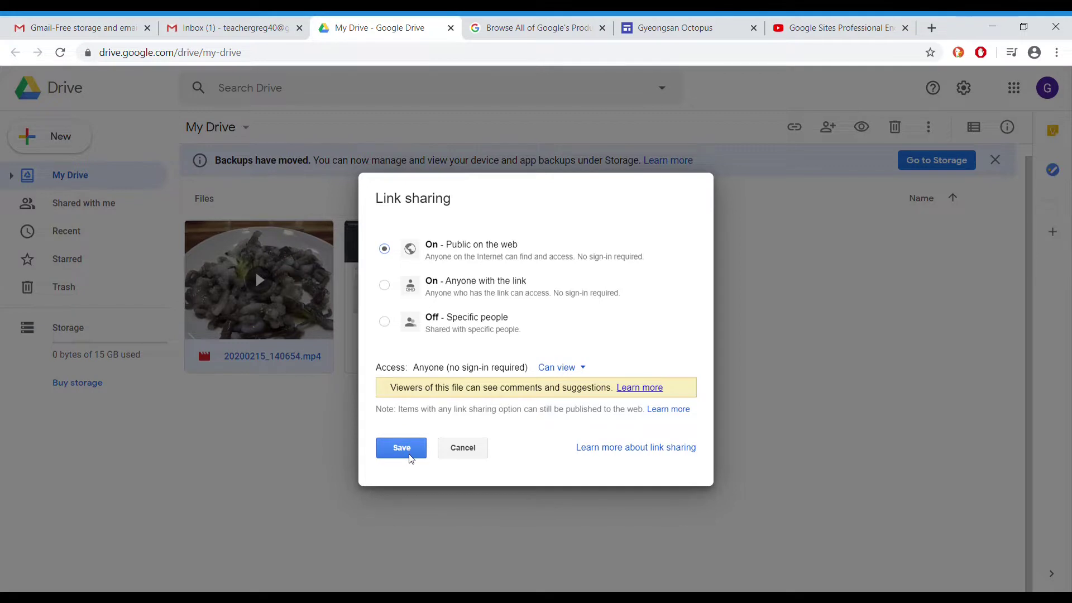
pyautogui.click(410, 458)
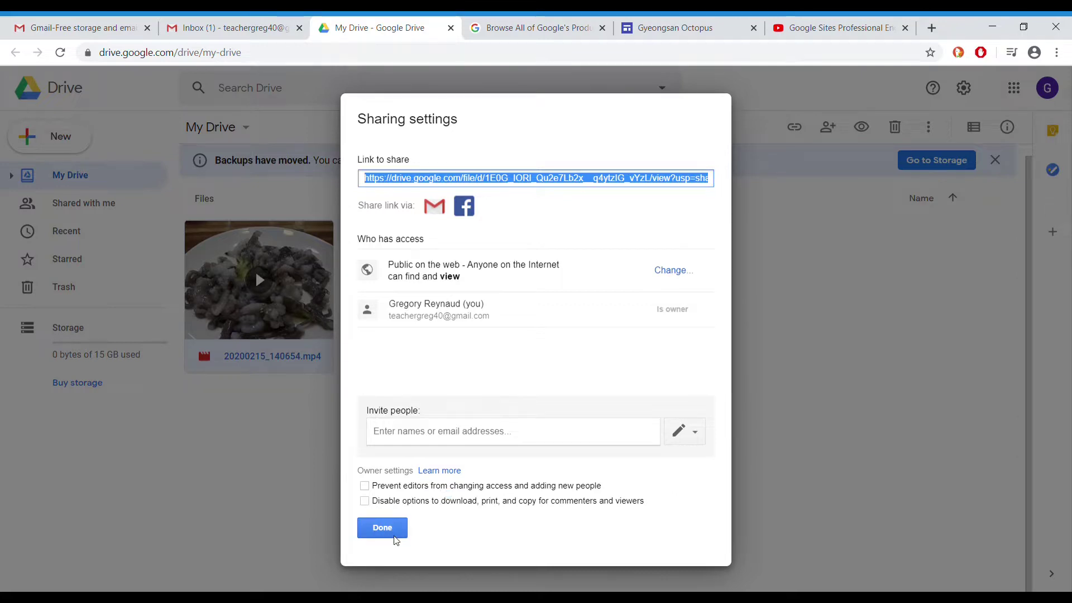
pyautogui.click(388, 533)
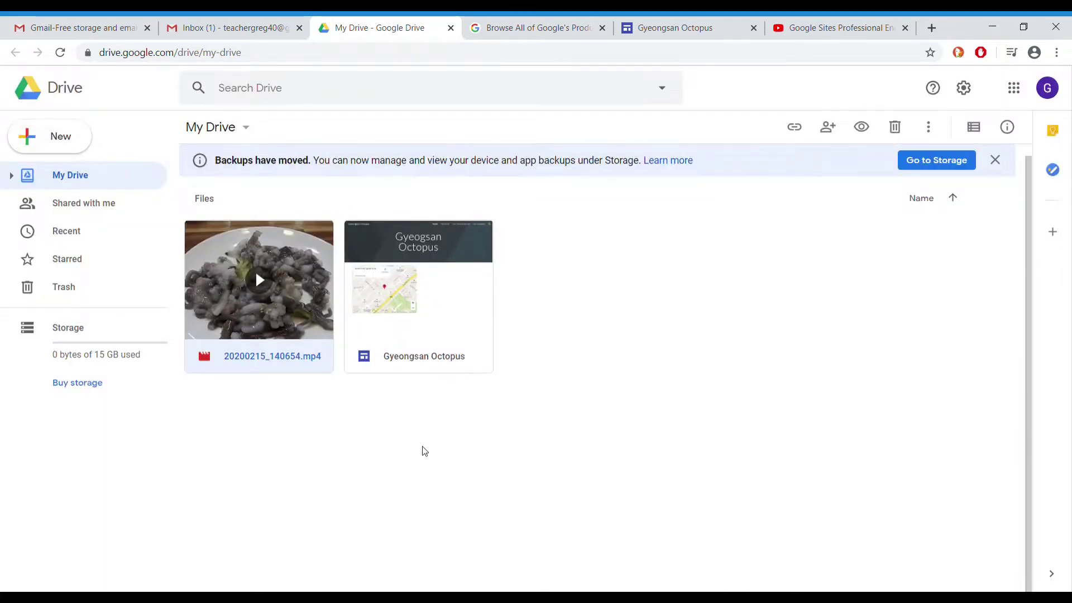
pyautogui.click(553, 25)
pyautogui.click(680, 22)
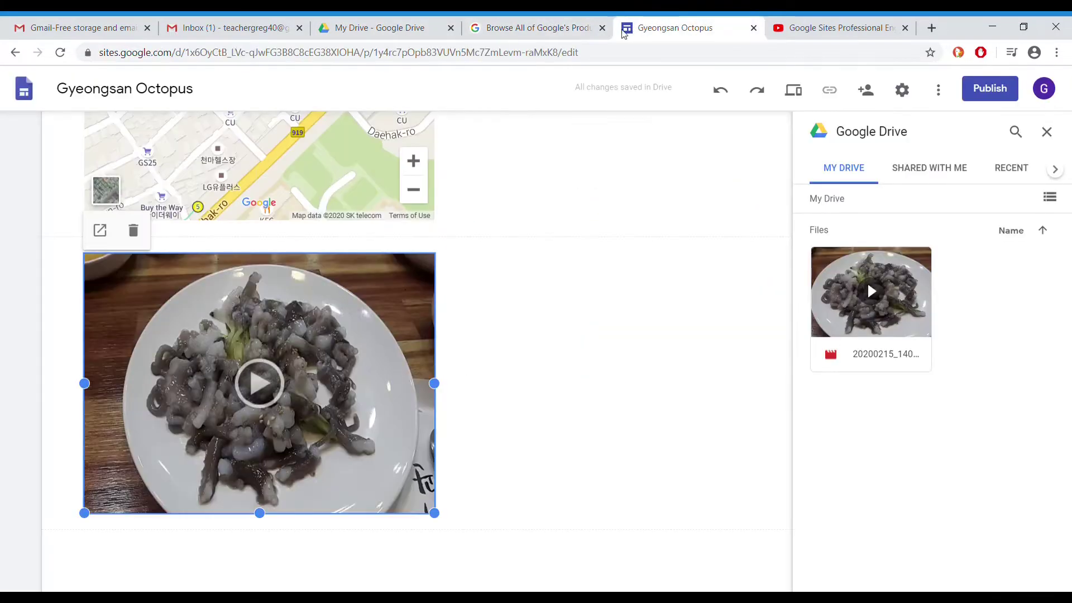
# Close the Google products browser tab and the Drive side panel
pyautogui.click(602, 28)
pyautogui.scroll(6, 753, 258)
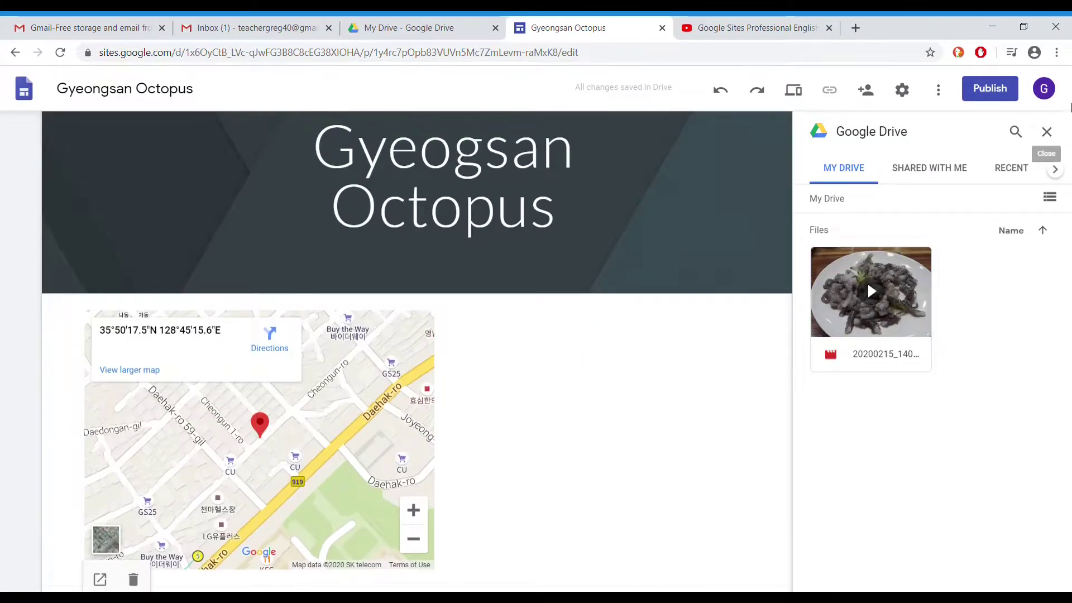
pyautogui.click(1047, 131)
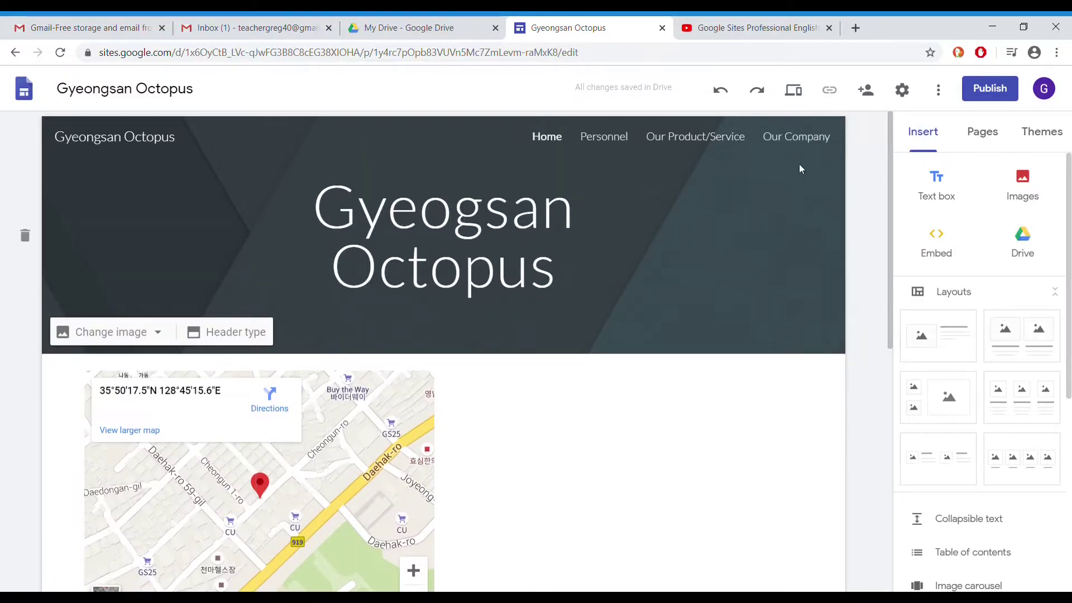
# Preview the site, play the octopus video, and check phone, tablet and desktop views
pyautogui.click(791, 90)
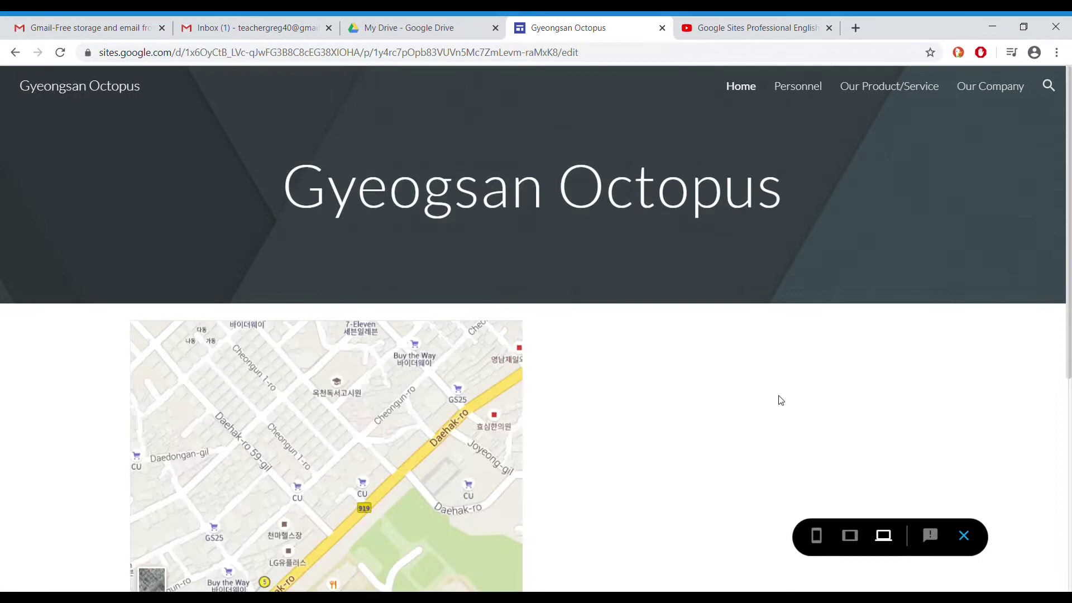
pyautogui.scroll(-6, 781, 401)
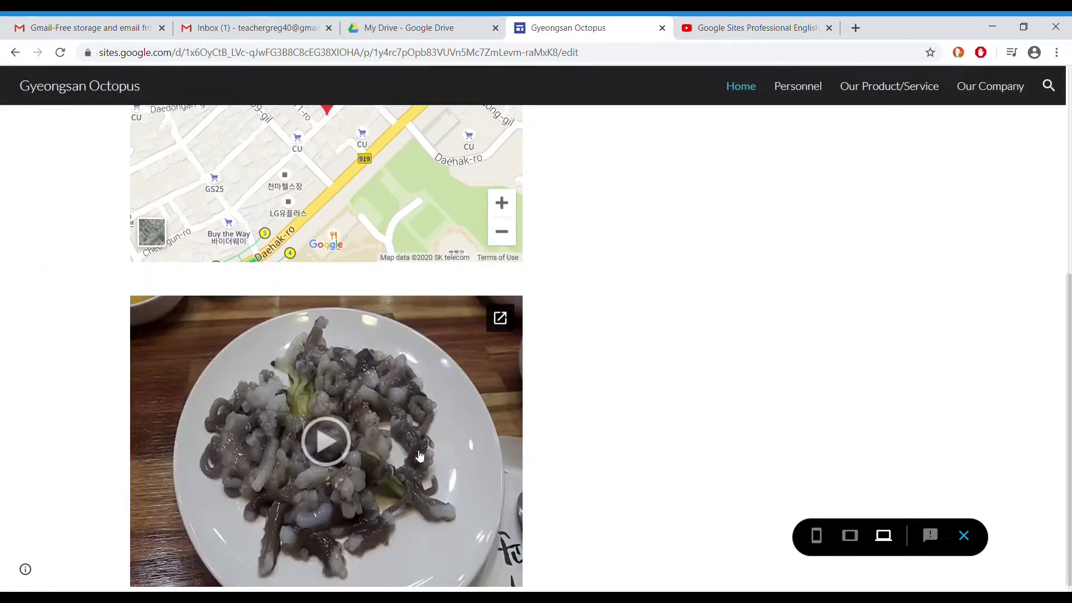
pyautogui.click(345, 444)
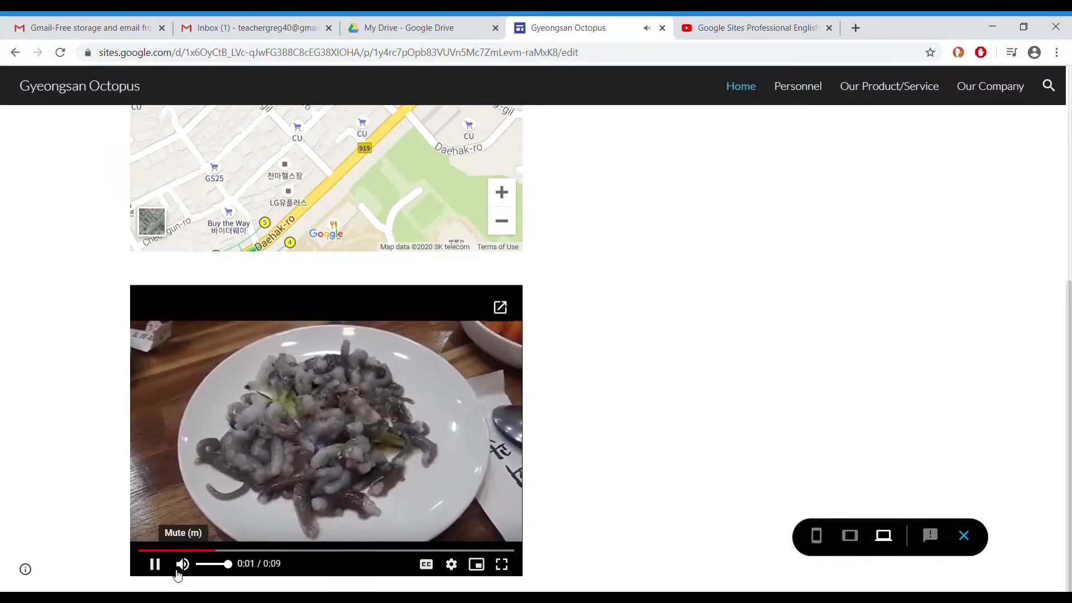
pyautogui.click(155, 564)
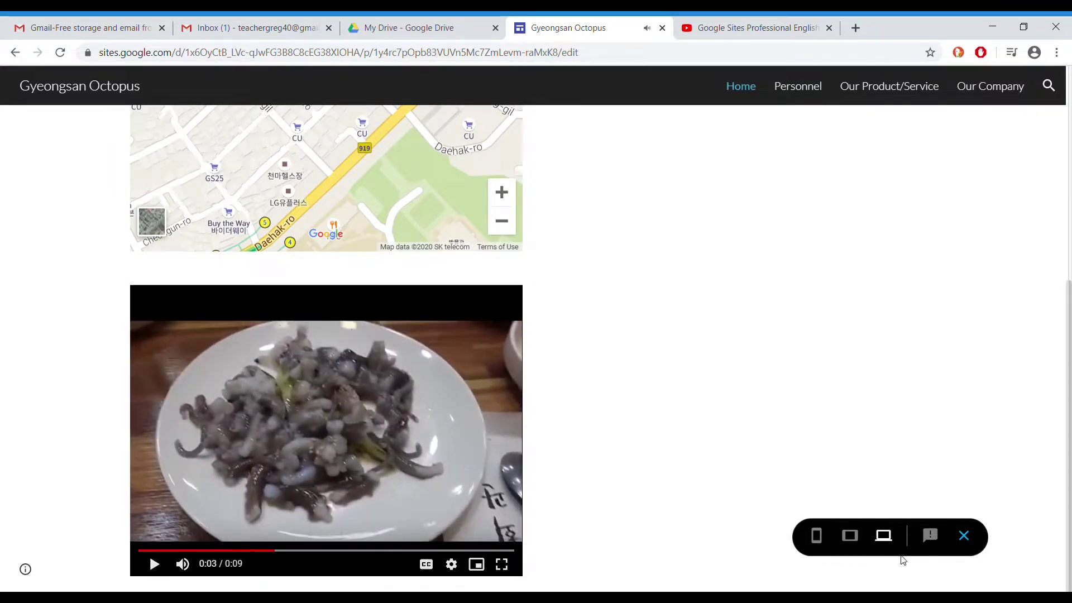
pyautogui.click(816, 536)
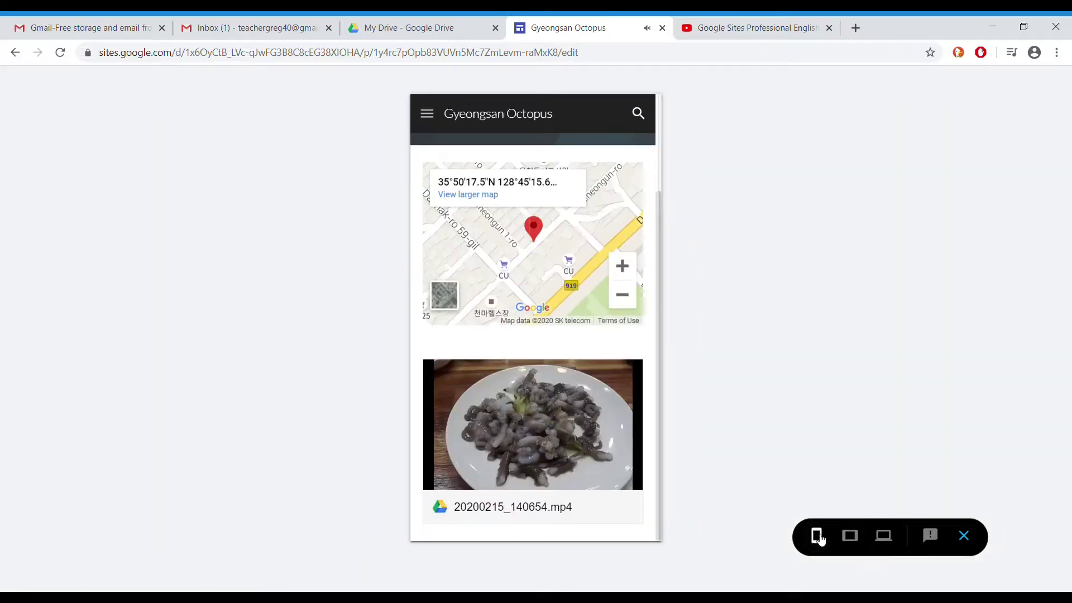
pyautogui.click(859, 540)
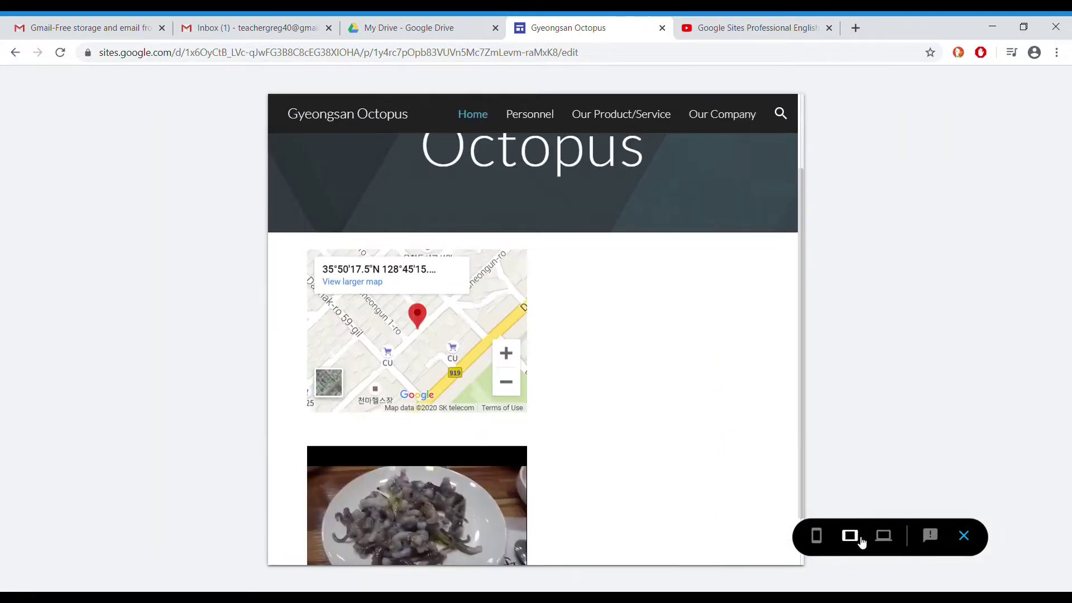
pyautogui.scroll(2, 684, 400)
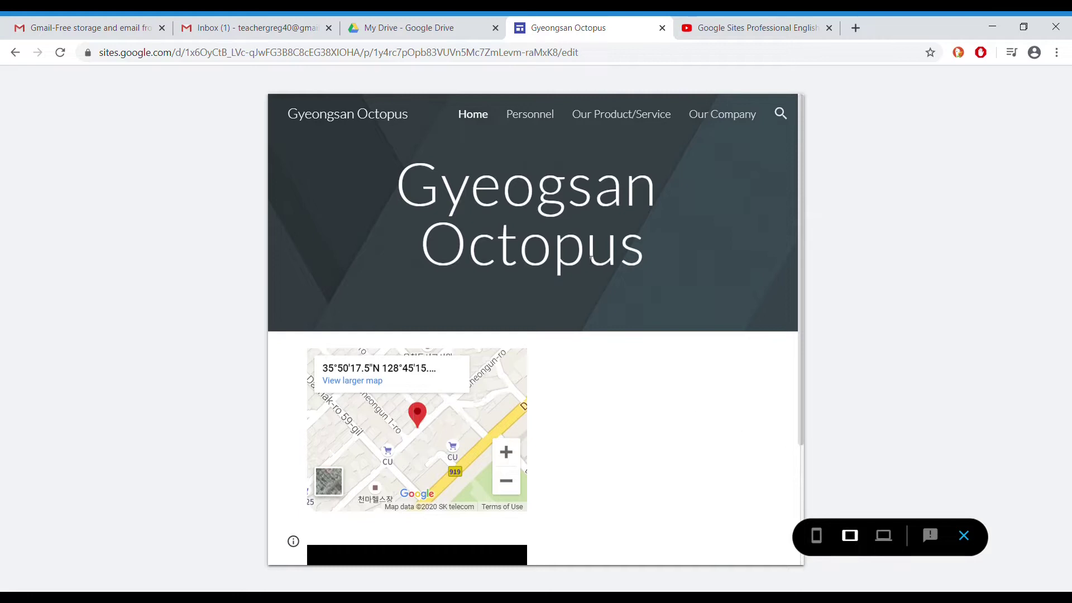
pyautogui.click(883, 537)
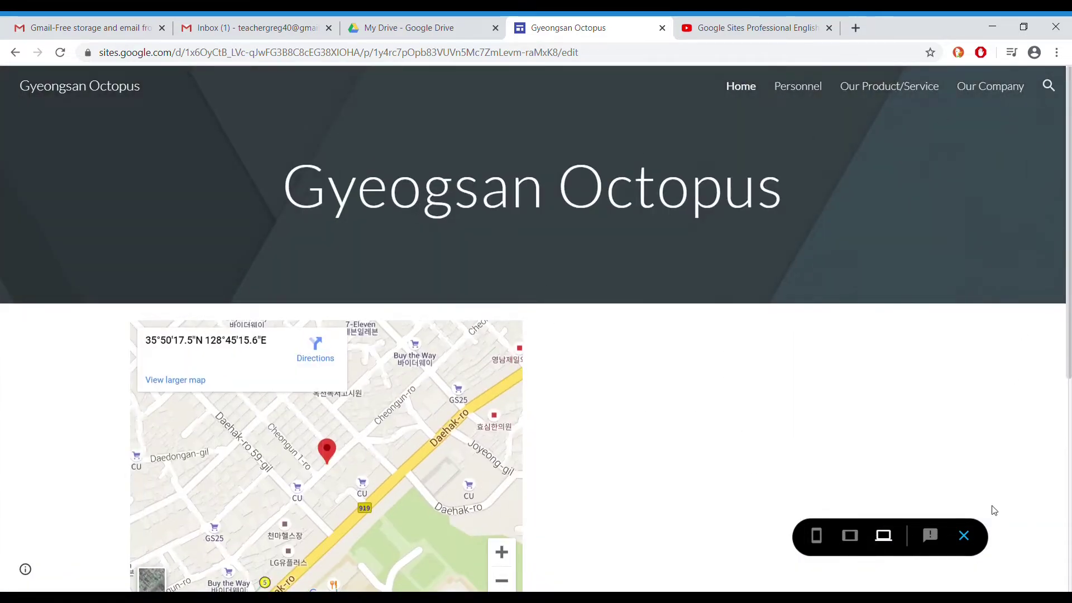
pyautogui.click(964, 536)
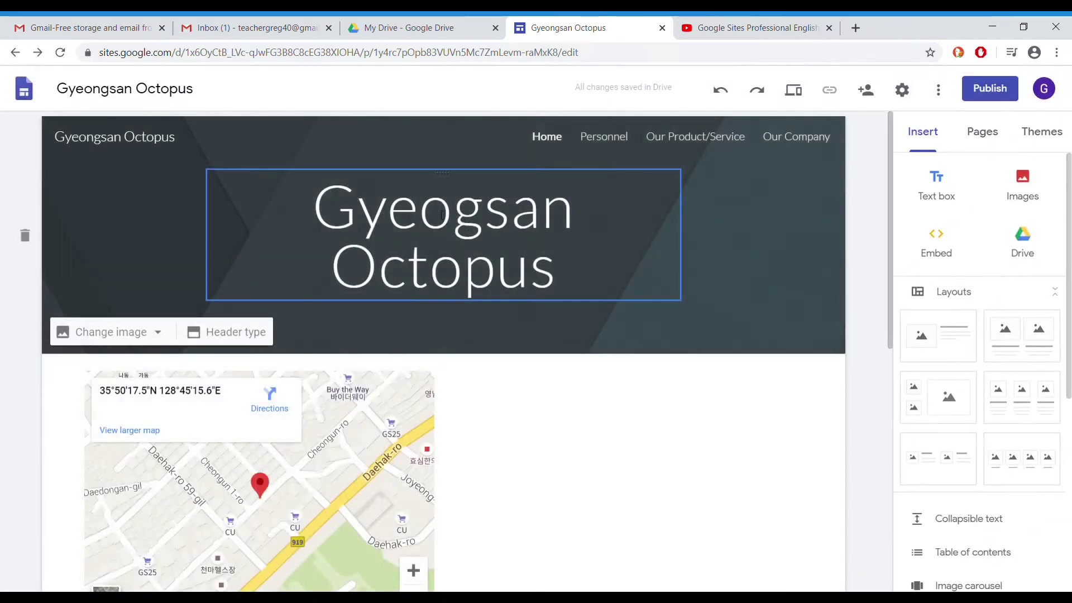
# Correct the header title to 'Gyeongsan Octopus' and open publishing at address gyeongsan-octopus
pyautogui.click(441, 216)
pyautogui.write('n')
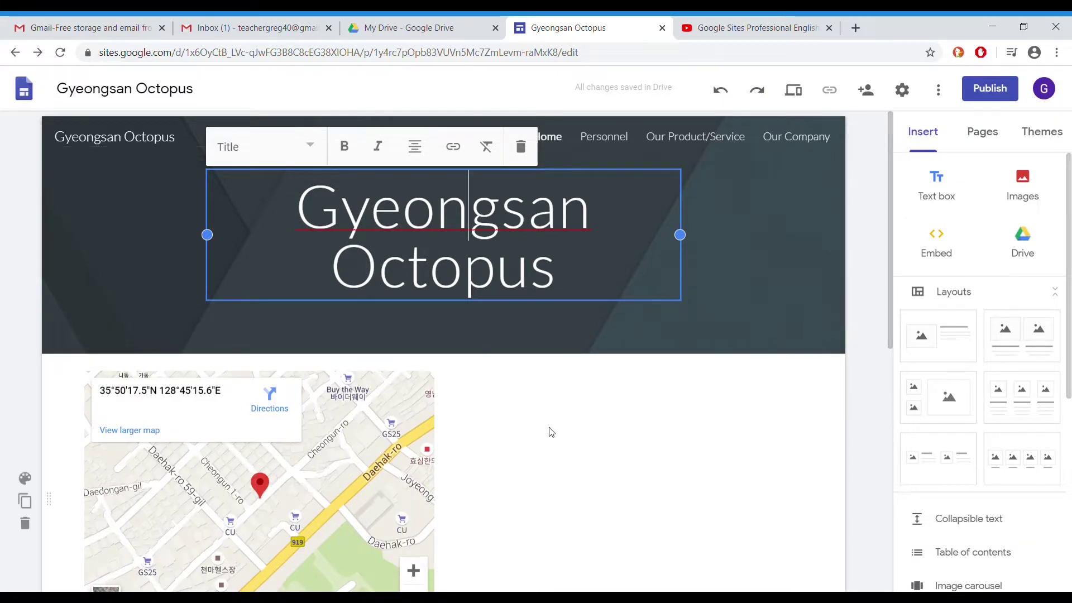
pyautogui.click(660, 455)
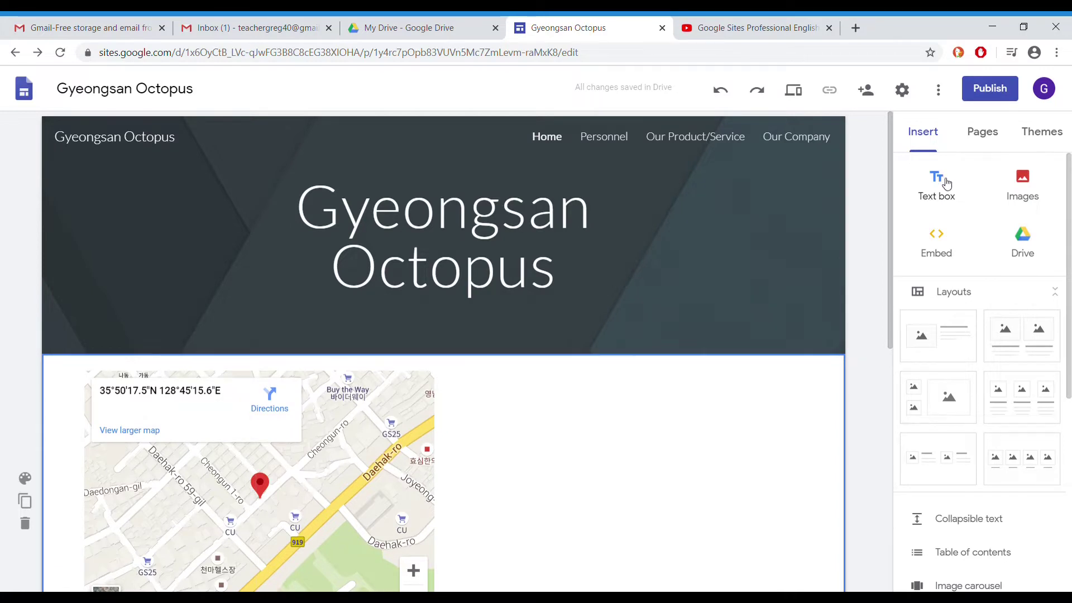
pyautogui.click(991, 89)
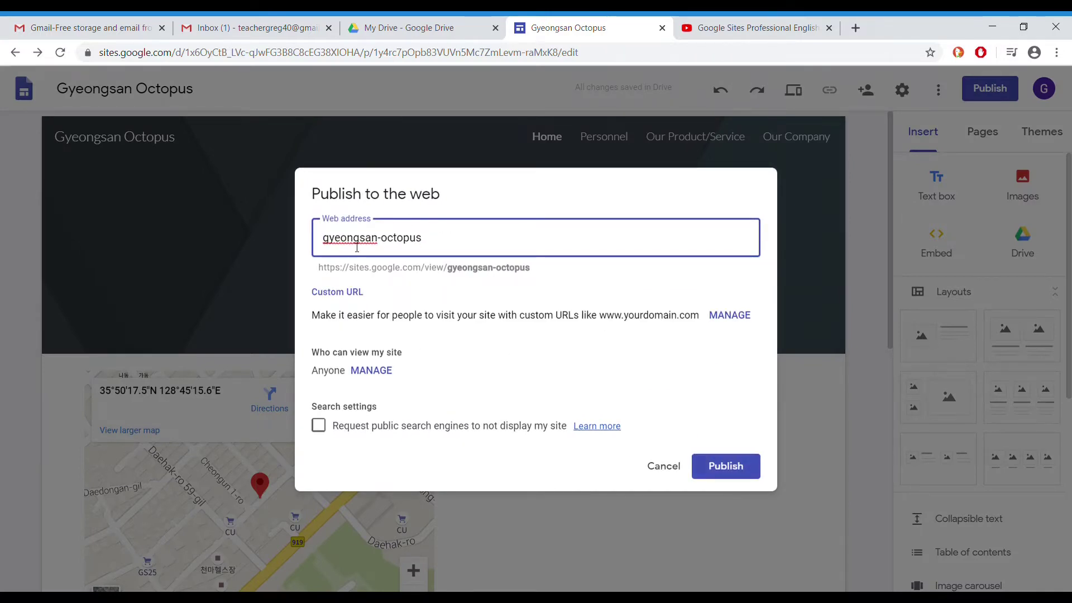
# Enable 'Request public search engines to not display my site' and publish
pyautogui.click(326, 429)
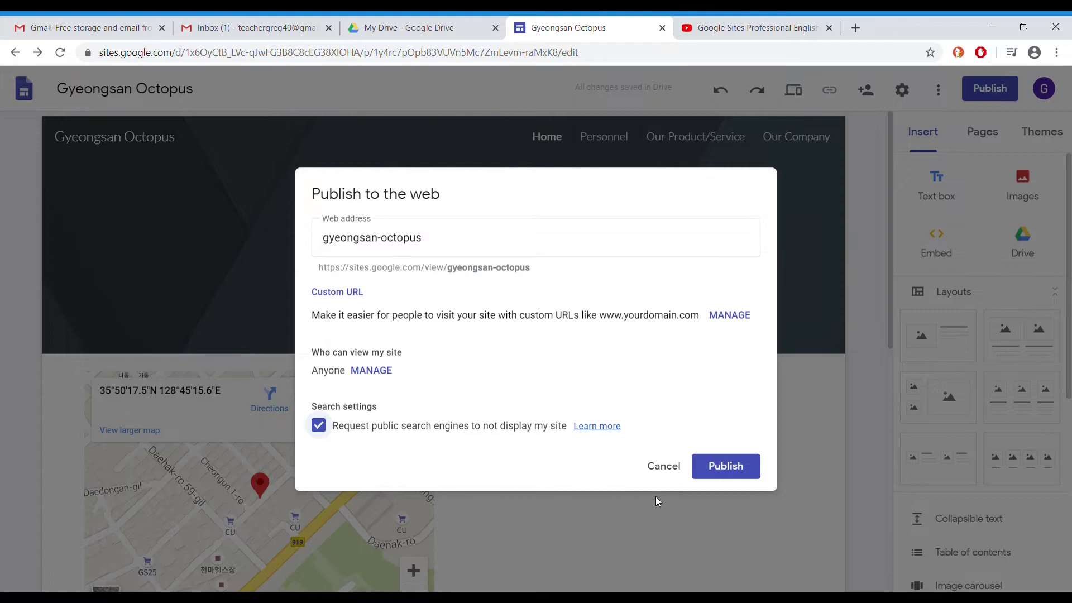
pyautogui.click(722, 470)
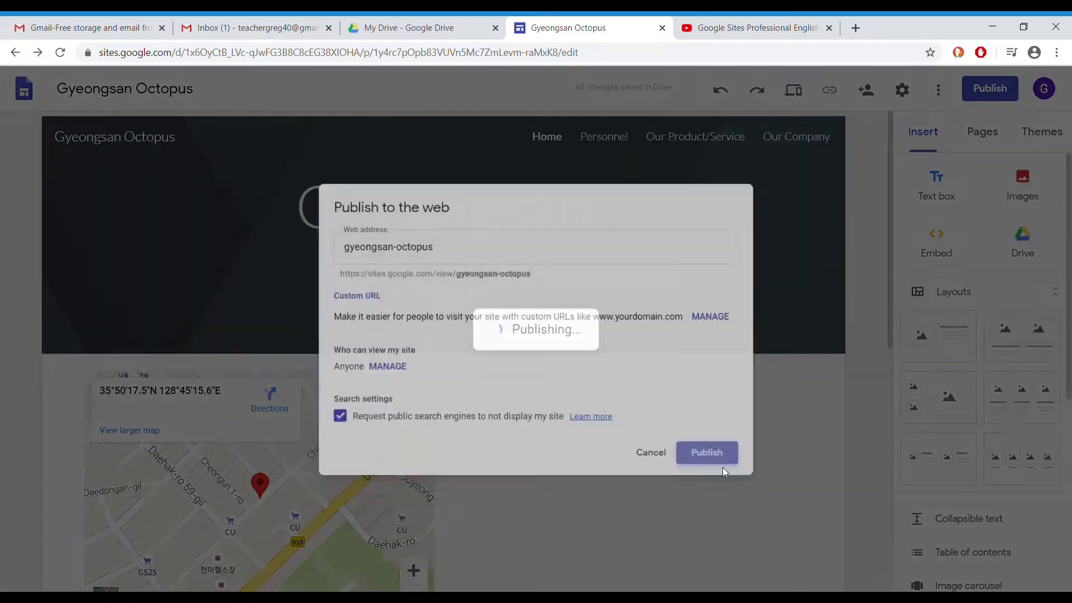